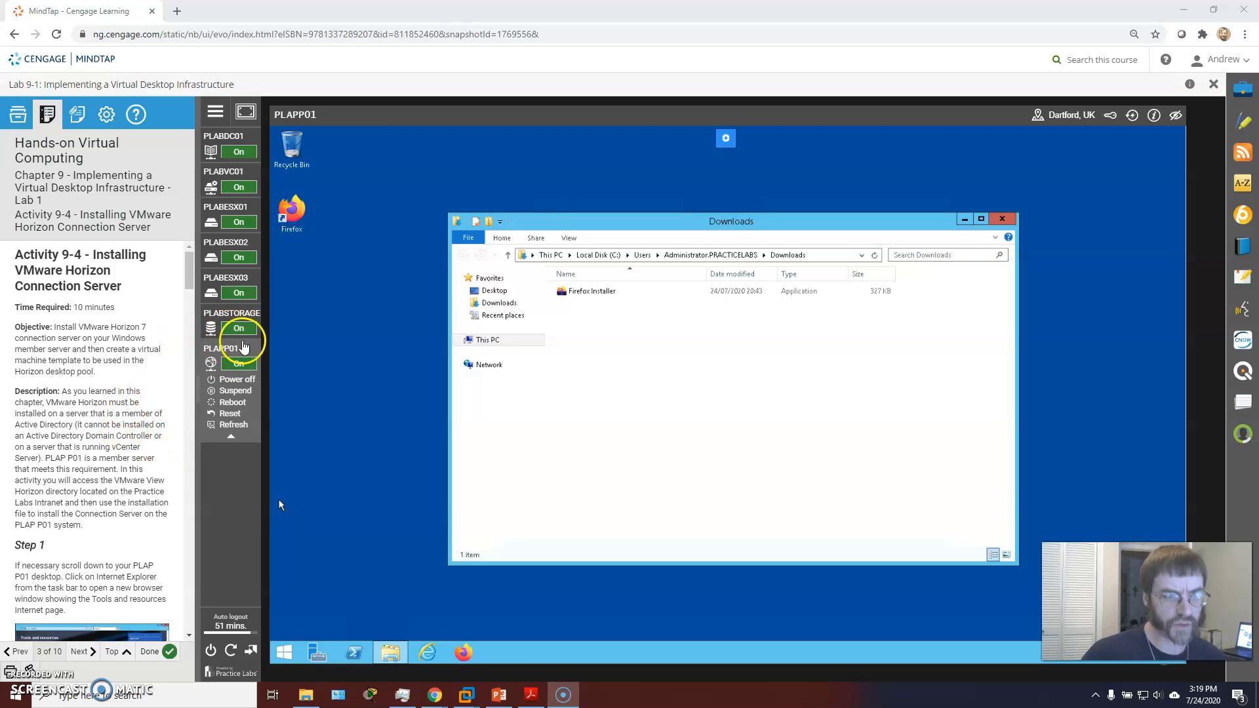
# Step: Close the Downloads File Explorer window that holds the Firefox Installer
pyautogui.scroll(-1, 103, 374)
pyautogui.scroll(-3, 103, 374)
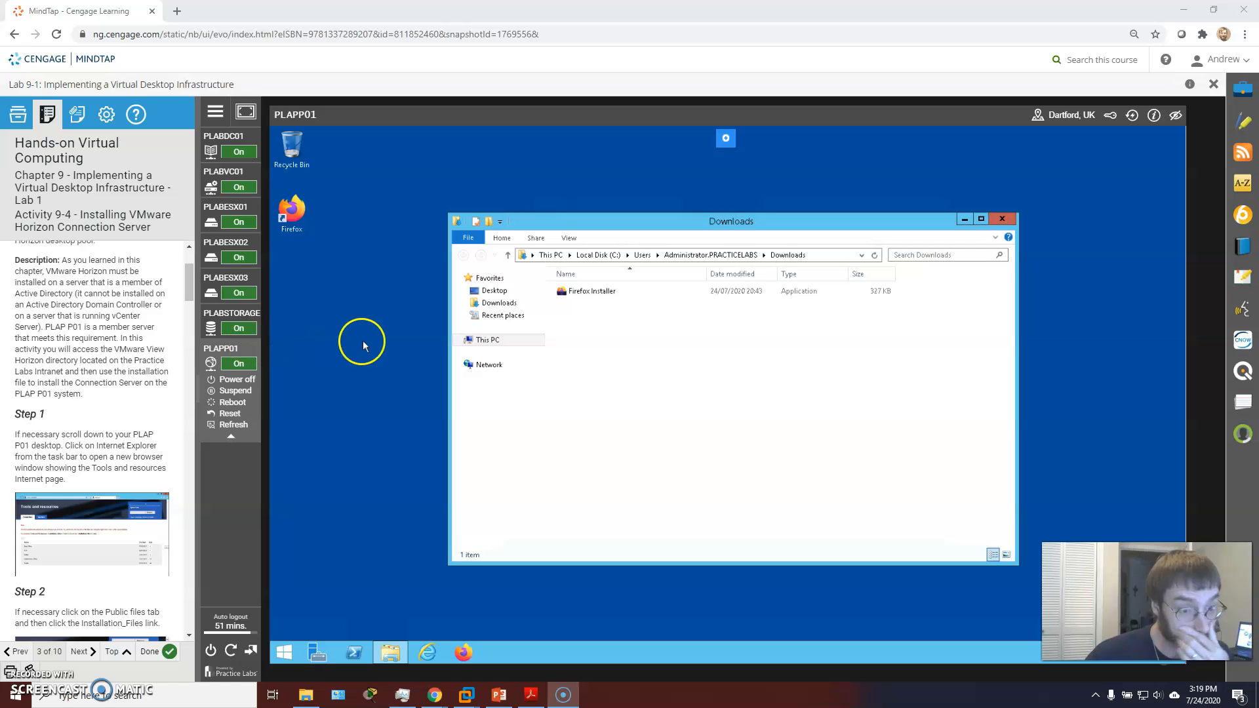
pyautogui.click(1003, 219)
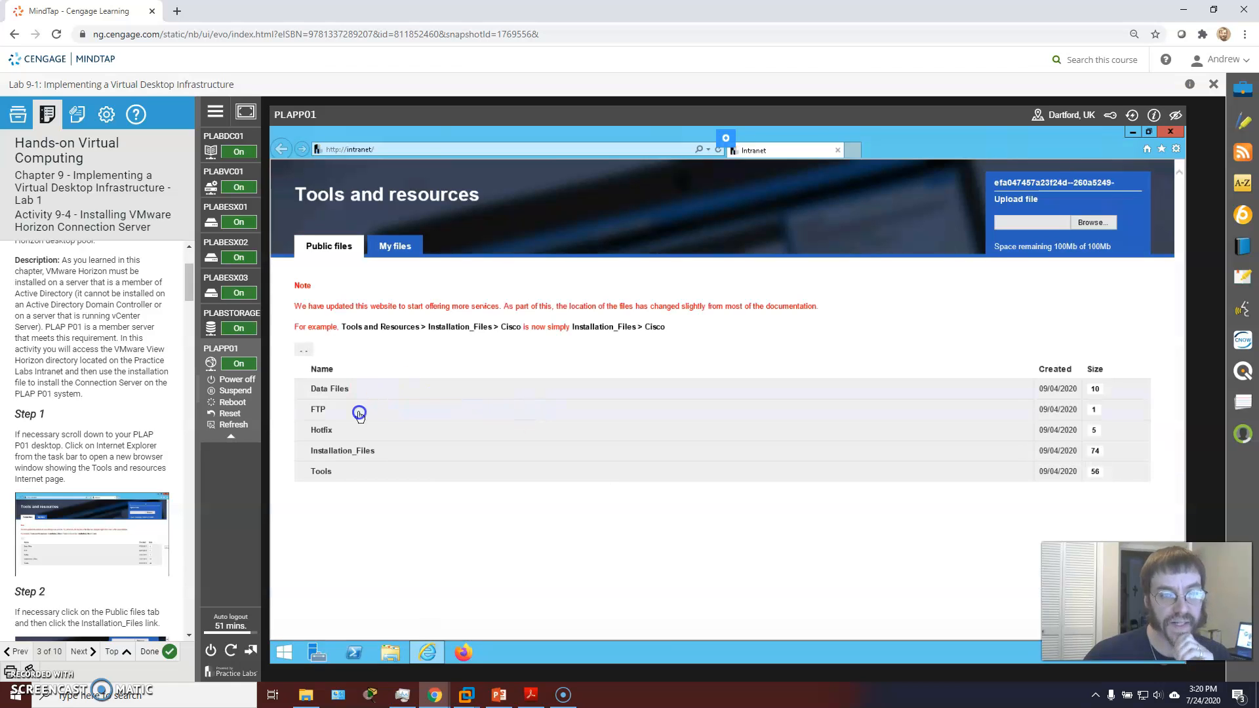
# Step: On the intranet Tools and resources page, open Installation_Files and scroll to its VMware folder
pyautogui.scroll(-1, 92, 405)
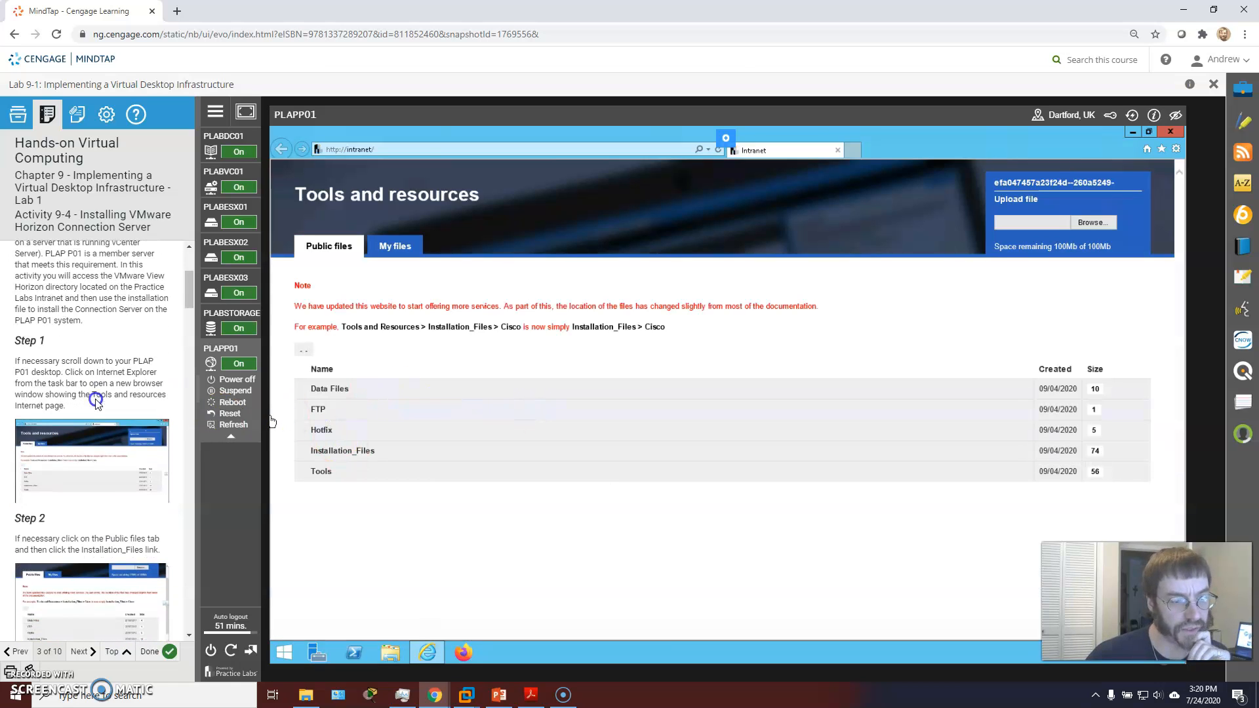
pyautogui.scroll(-1, 95, 402)
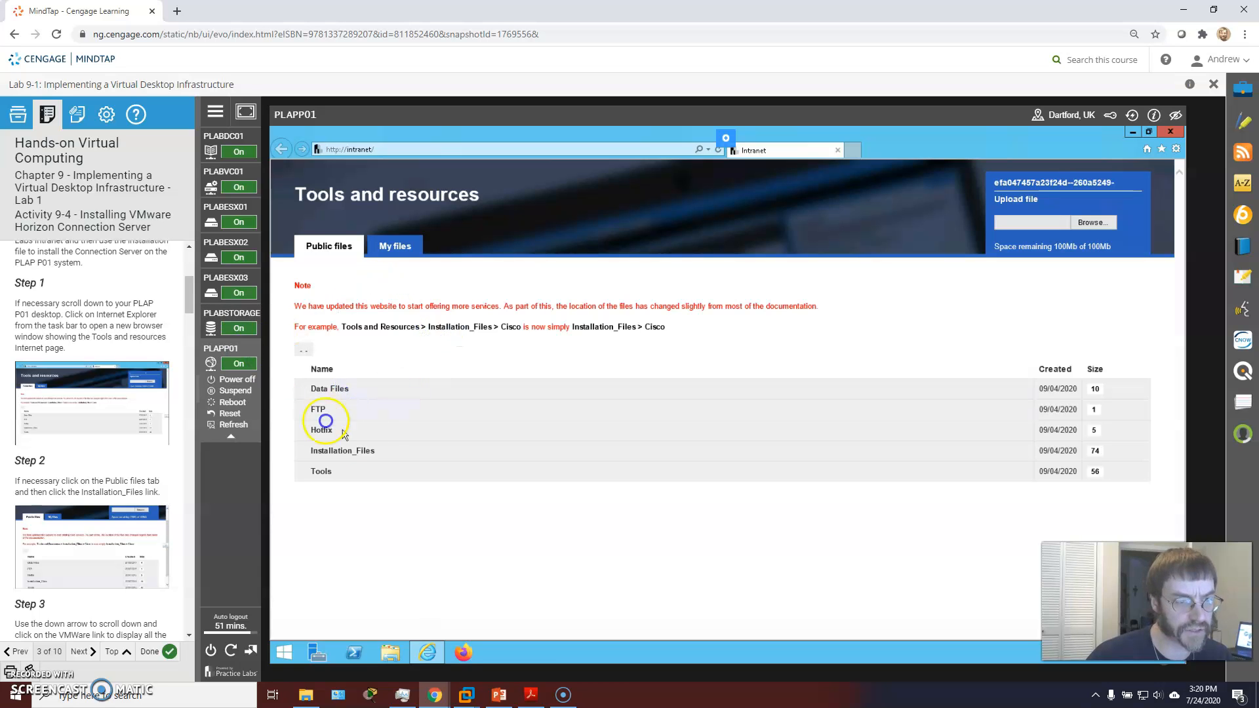
pyautogui.click(334, 452)
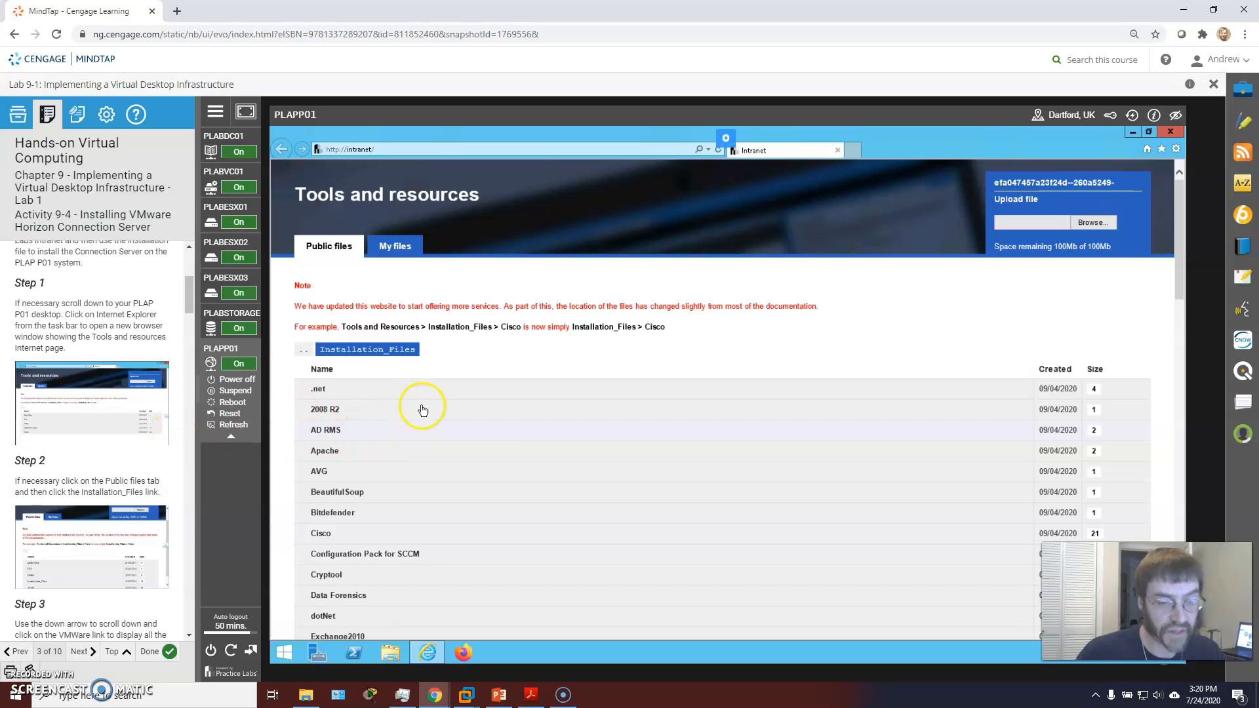
pyautogui.scroll(-12, 429, 422)
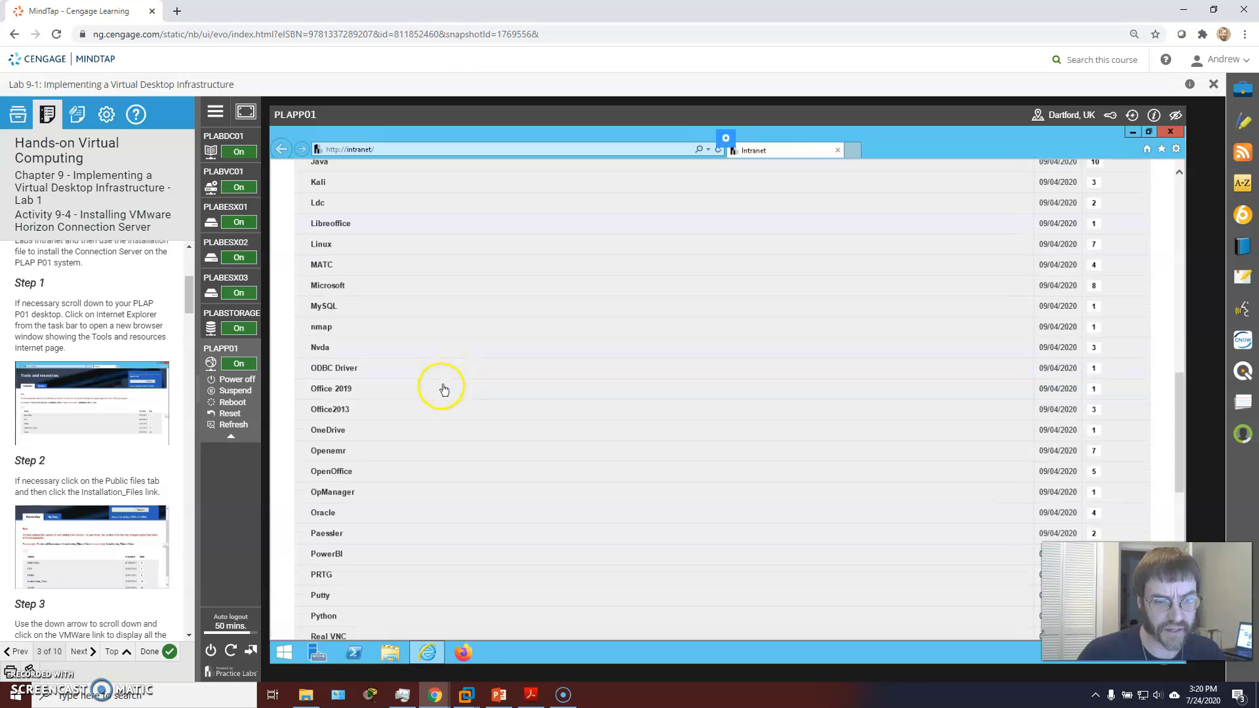
pyautogui.scroll(-2, 150, 473)
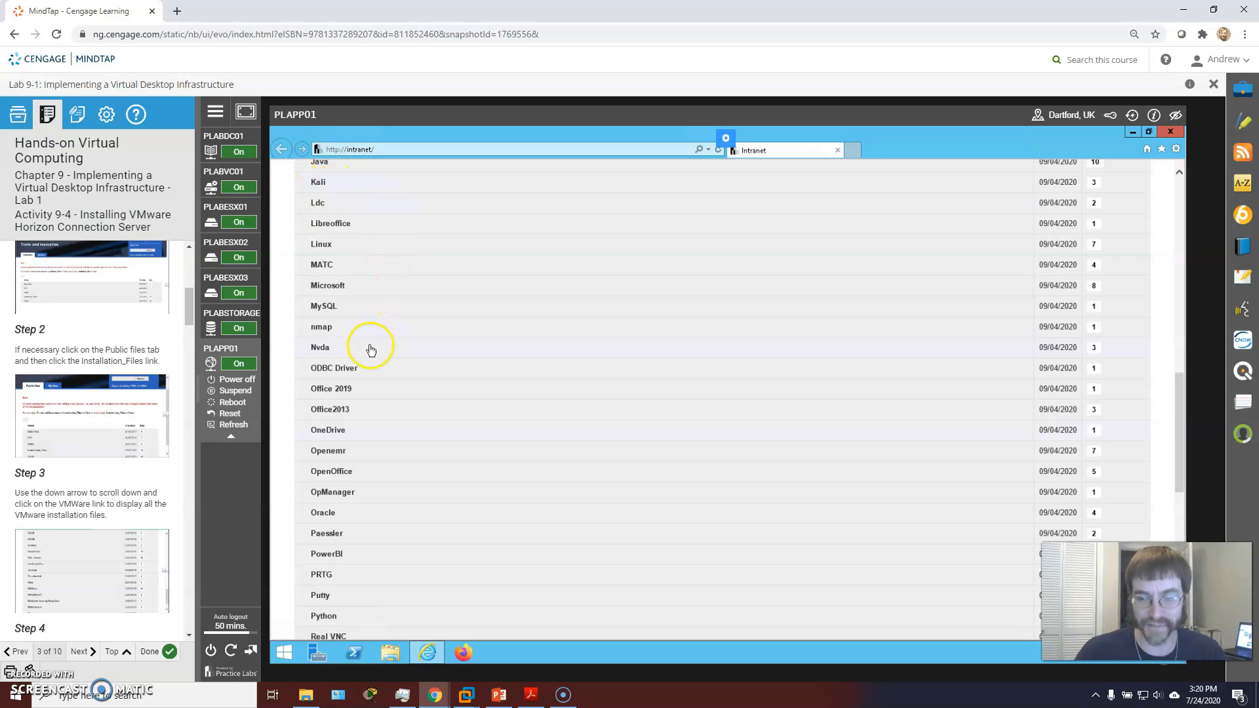
pyautogui.scroll(-10, 369, 347)
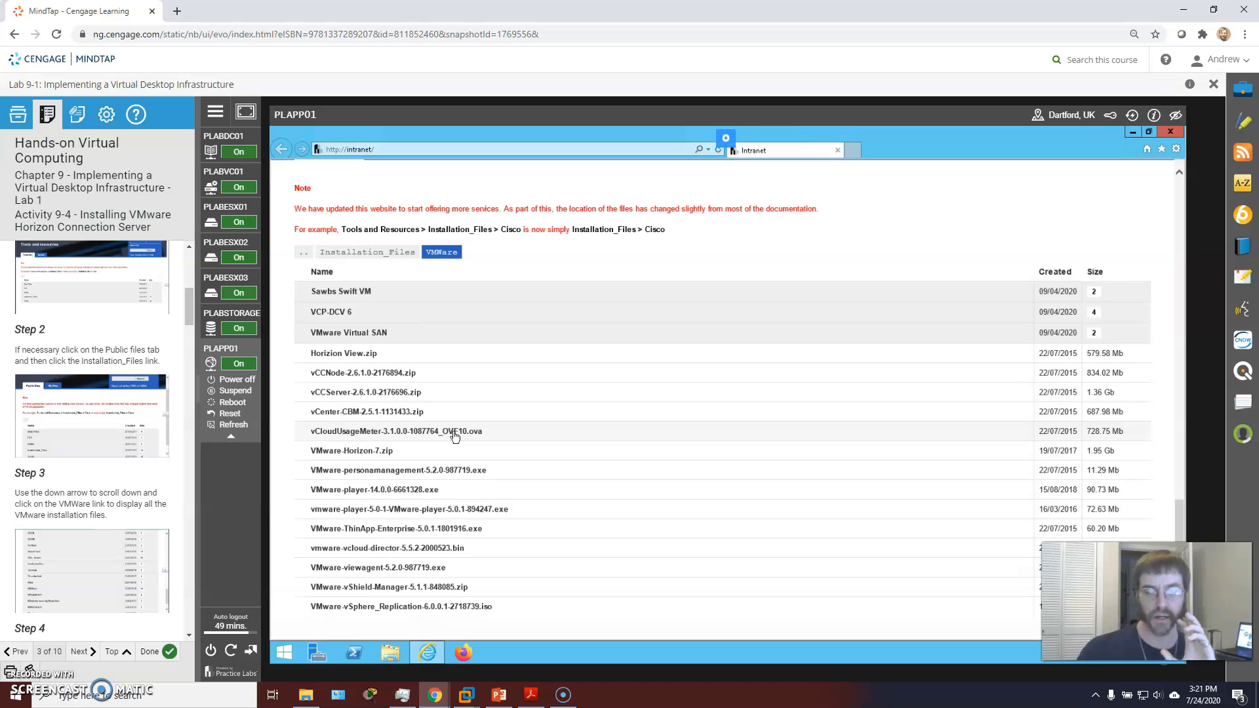
# Step: Browse into the VMware installer listing and pick VMware-Horizon-7.zip
pyautogui.click(448, 439)
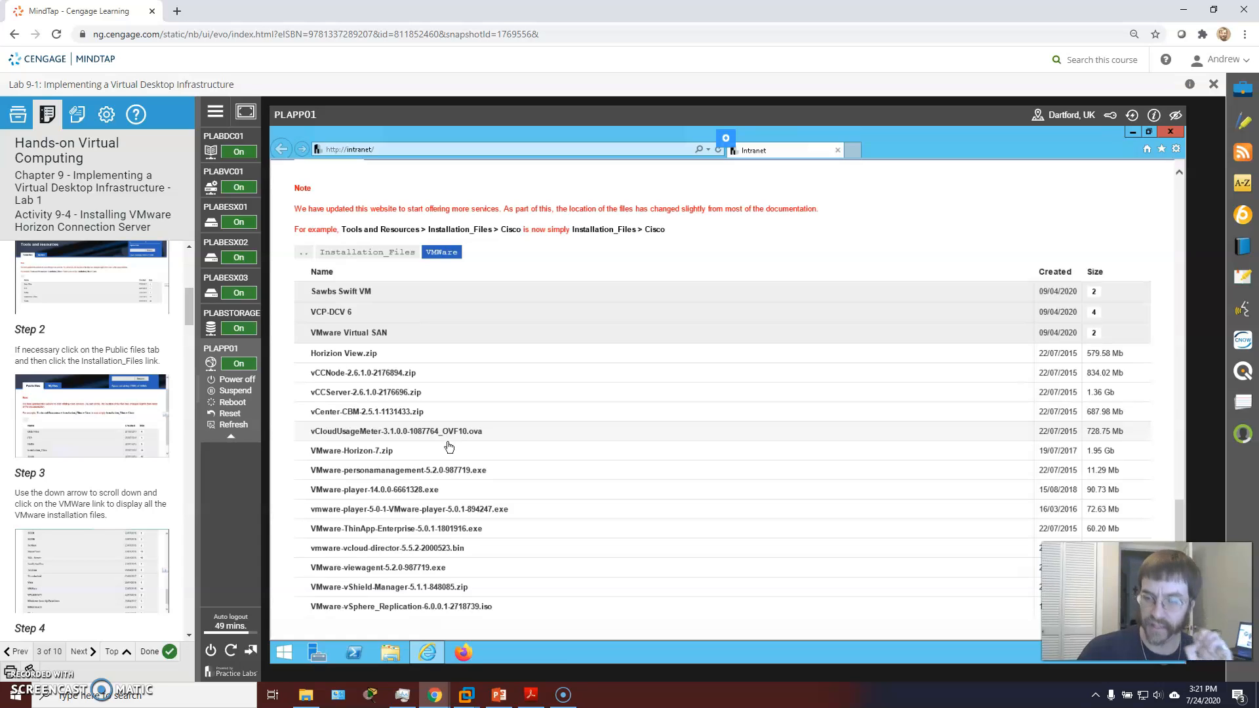
pyautogui.click(99, 454)
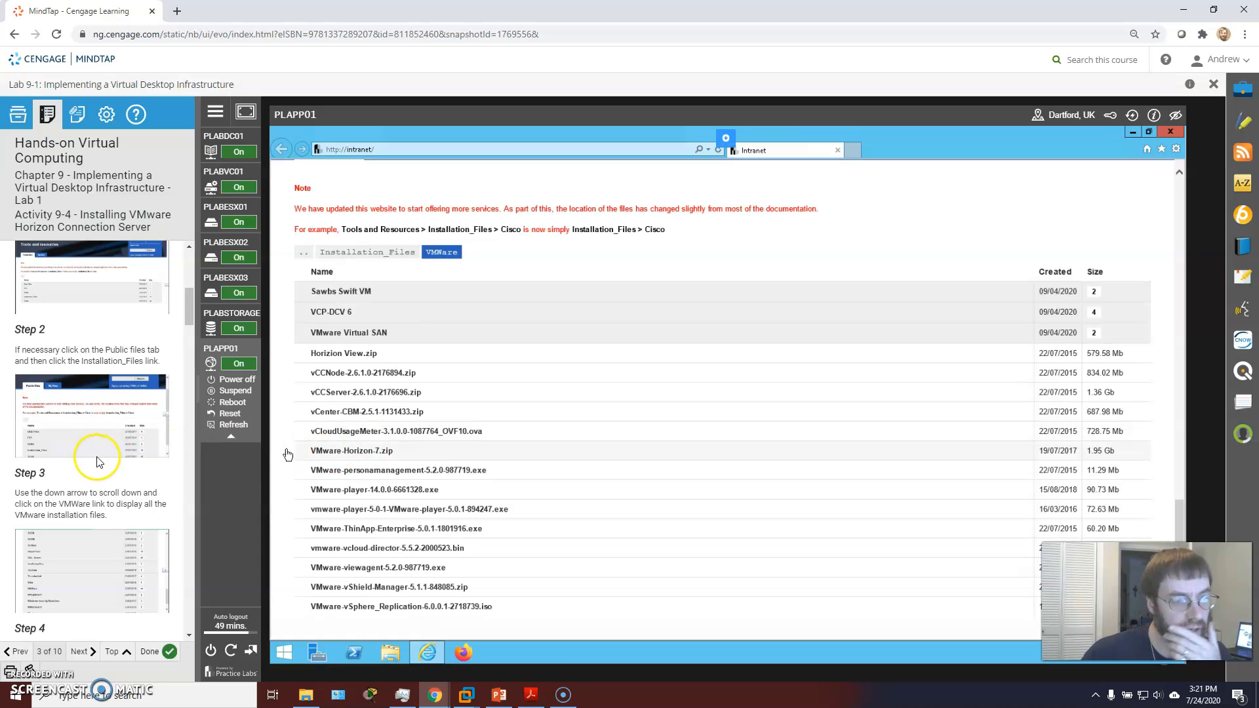
pyautogui.scroll(-2, 100, 453)
pyautogui.scroll(-1, 99, 453)
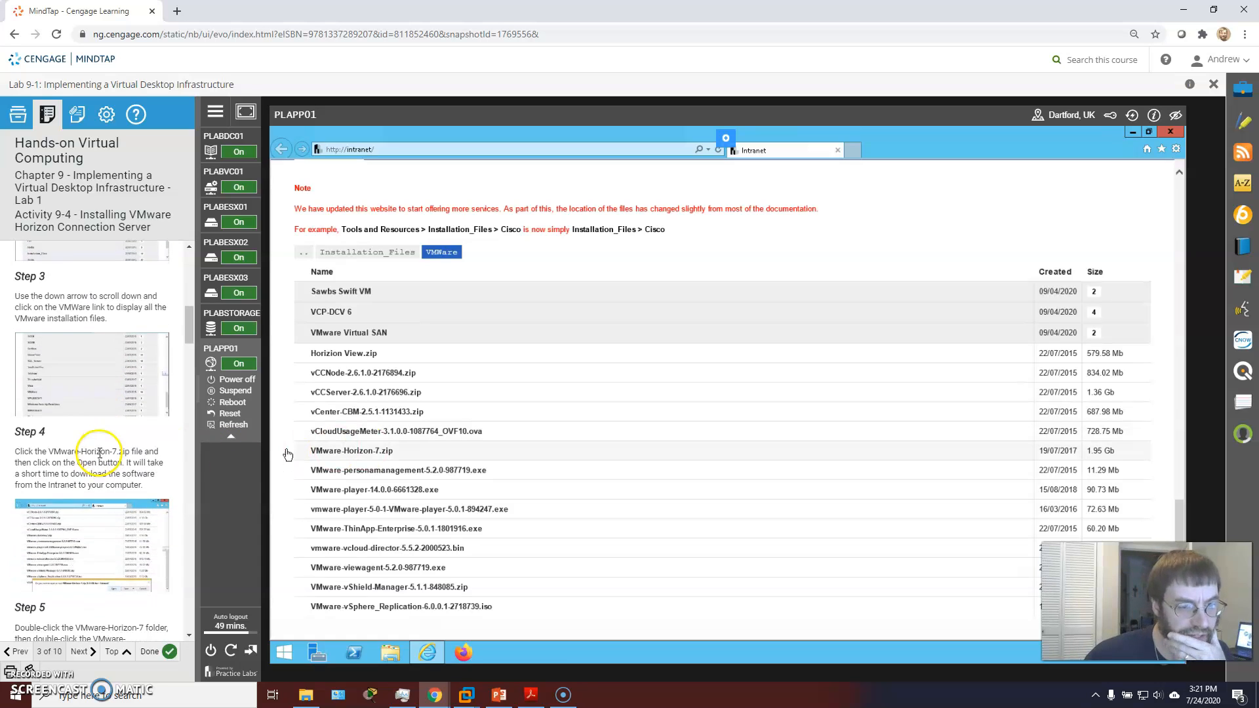
pyautogui.click(379, 451)
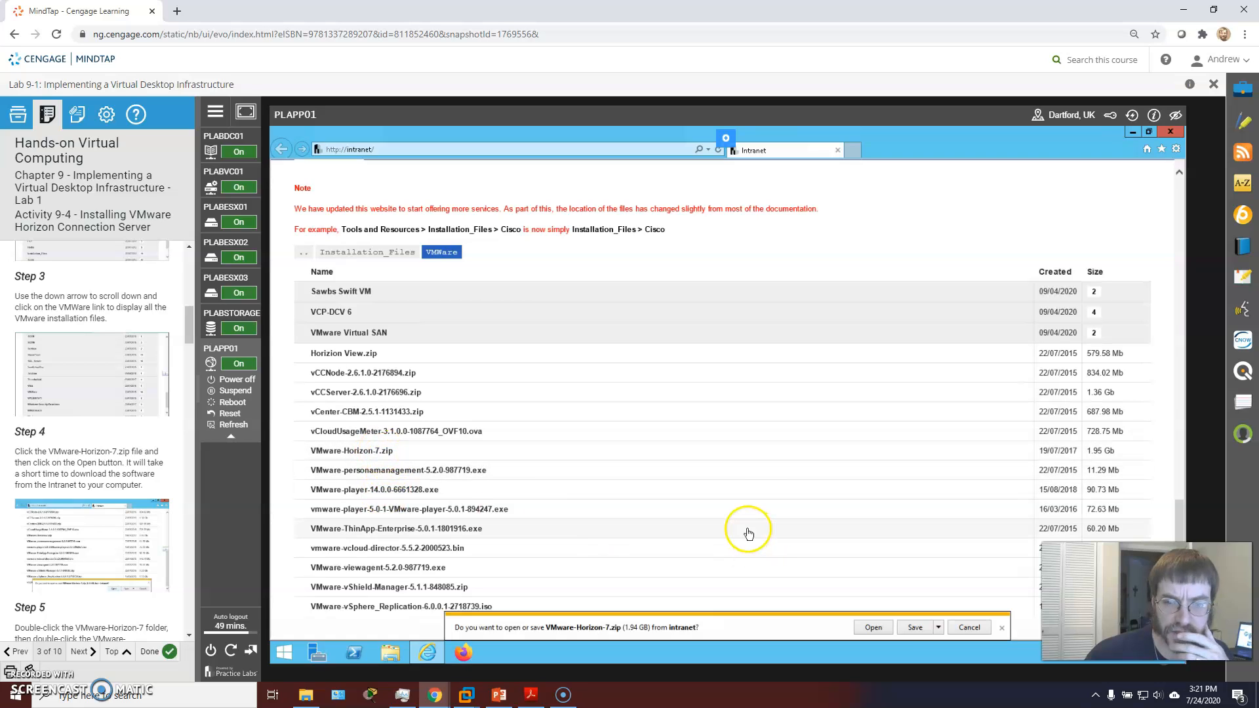
# Step: Start the VMware-Horizon-7.zip download and bring up the View Downloads list
pyautogui.click(915, 628)
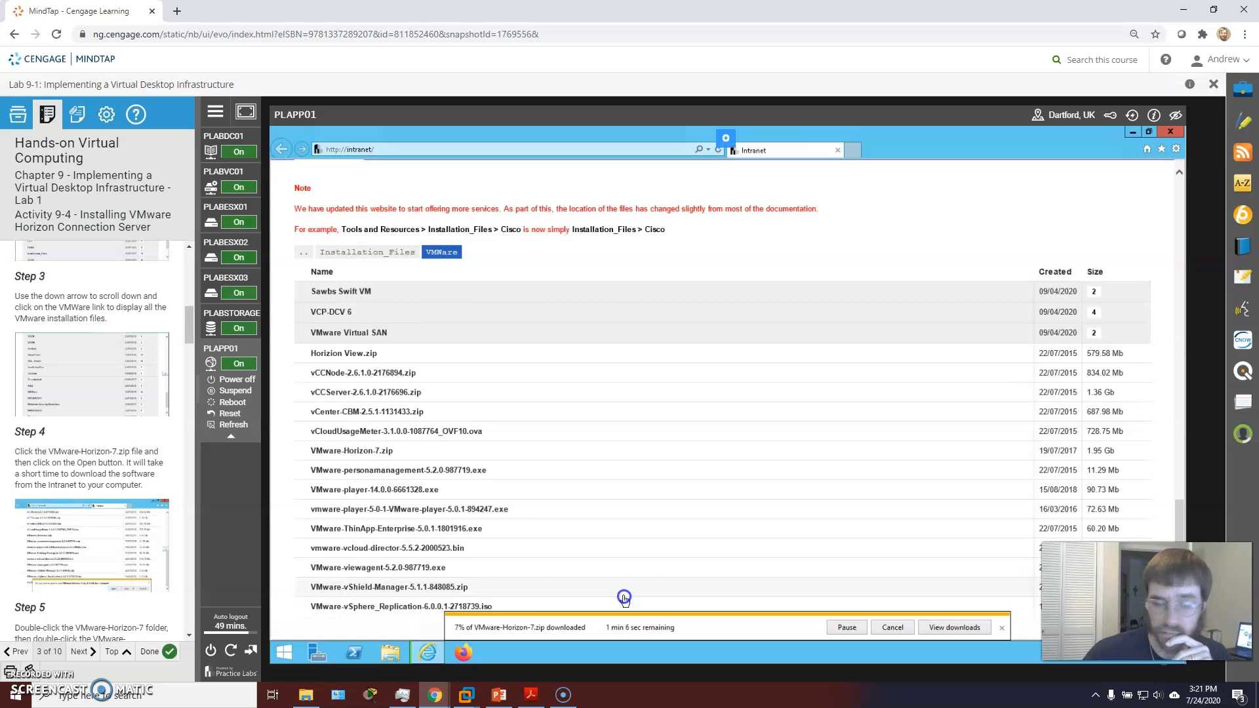
pyautogui.scroll(-2, 70, 486)
pyautogui.scroll(-1, 70, 486)
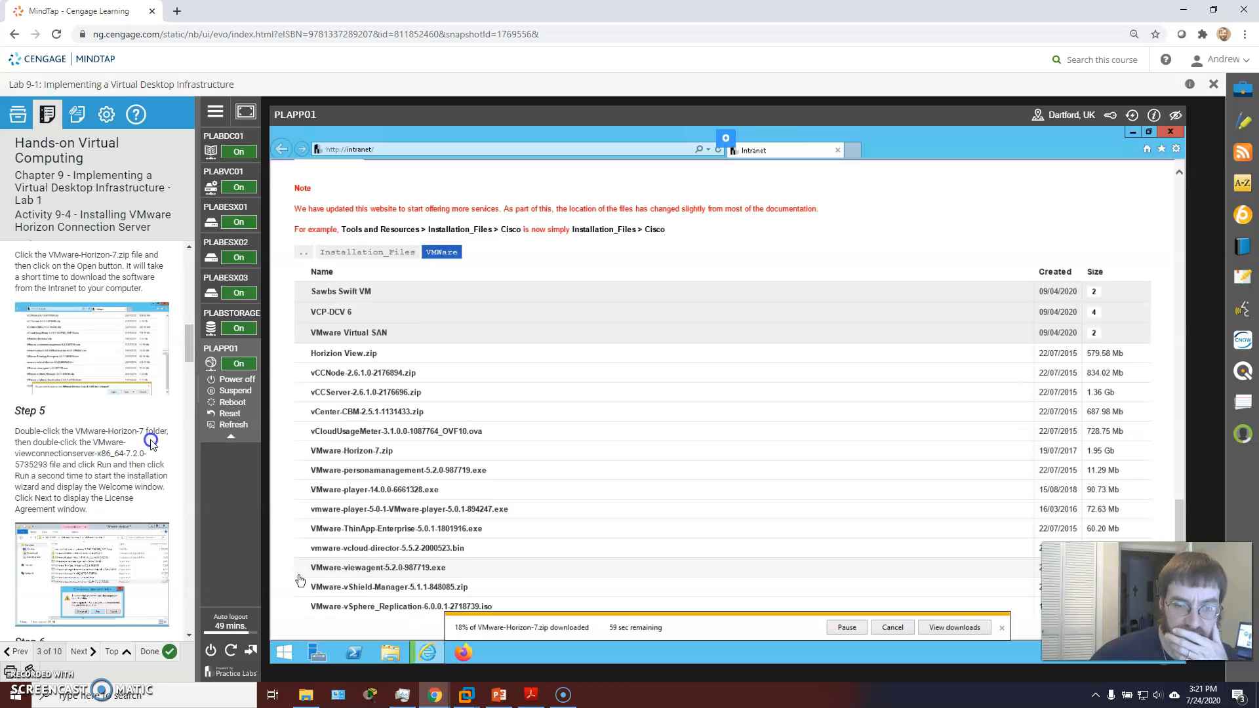
pyautogui.scroll(-1, 135, 447)
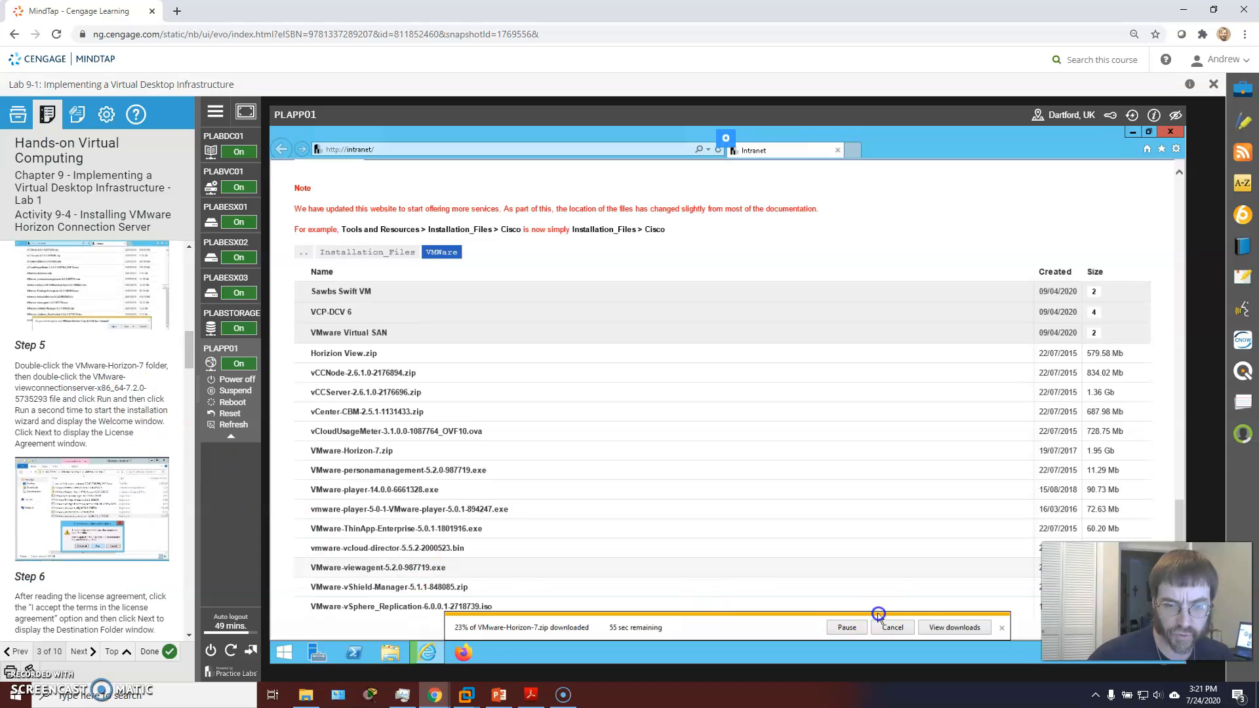
pyautogui.click(959, 628)
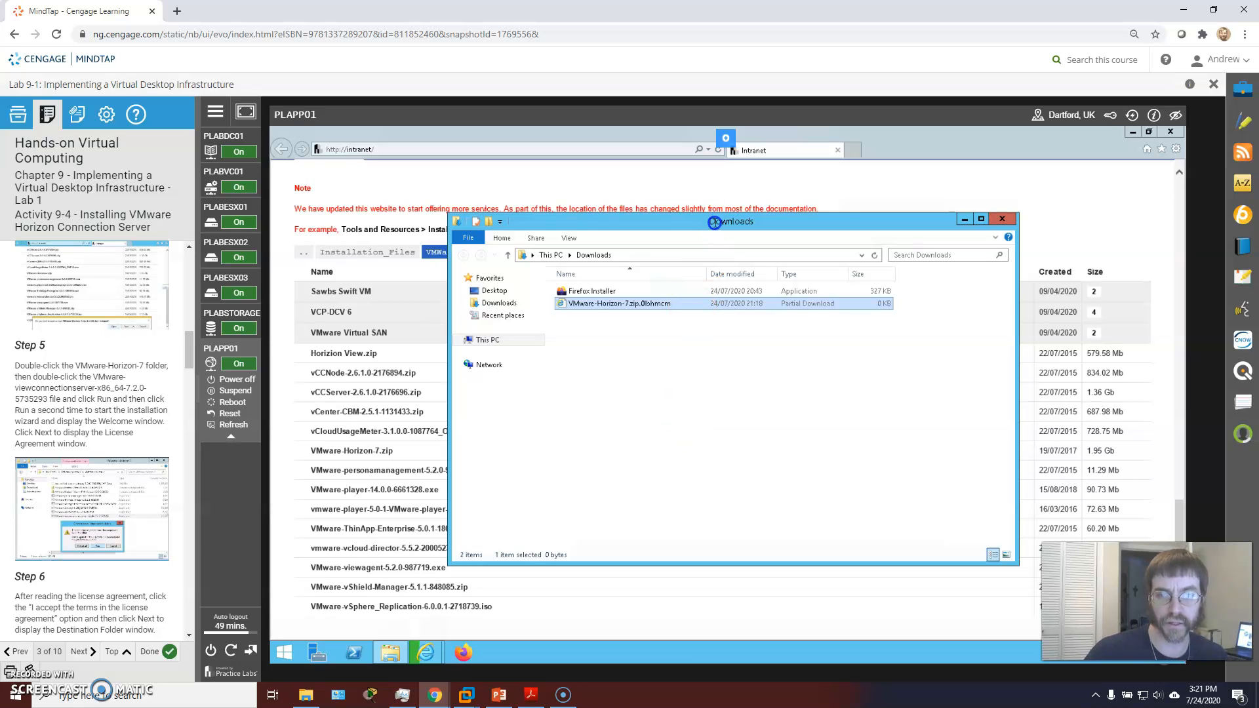
# Step: Place the Downloads and download tracker windows side by side, then close the tracker after the 1.94 GB download
pyautogui.moveTo(840, 225); pyautogui.dragTo(964, 223)
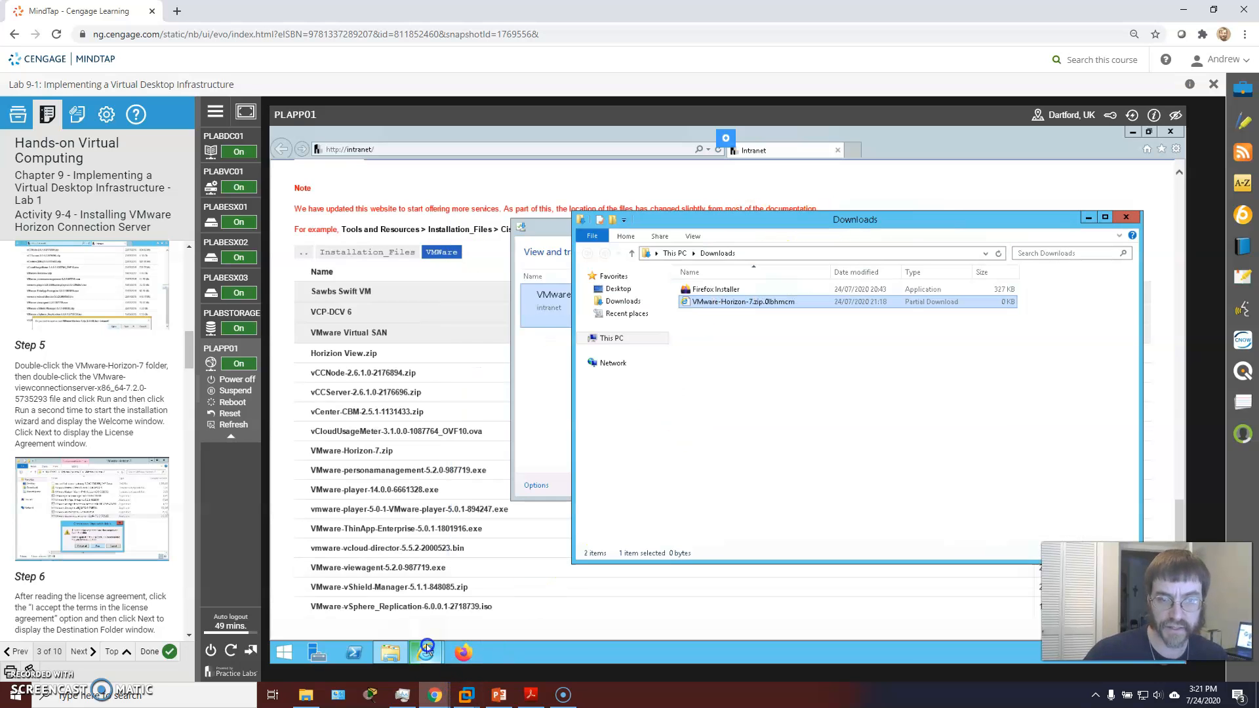
pyautogui.moveTo(426, 646)
pyautogui.moveTo(542, 230); pyautogui.dragTo(444, 233)
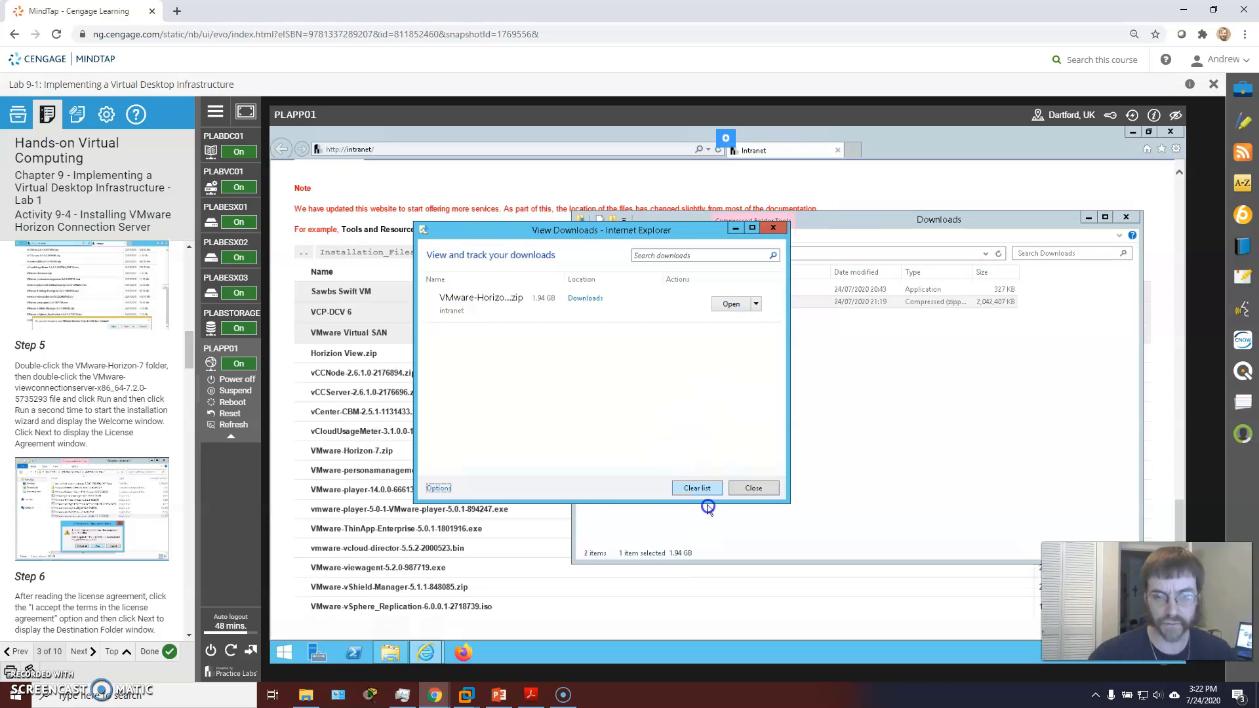
pyautogui.click(754, 488)
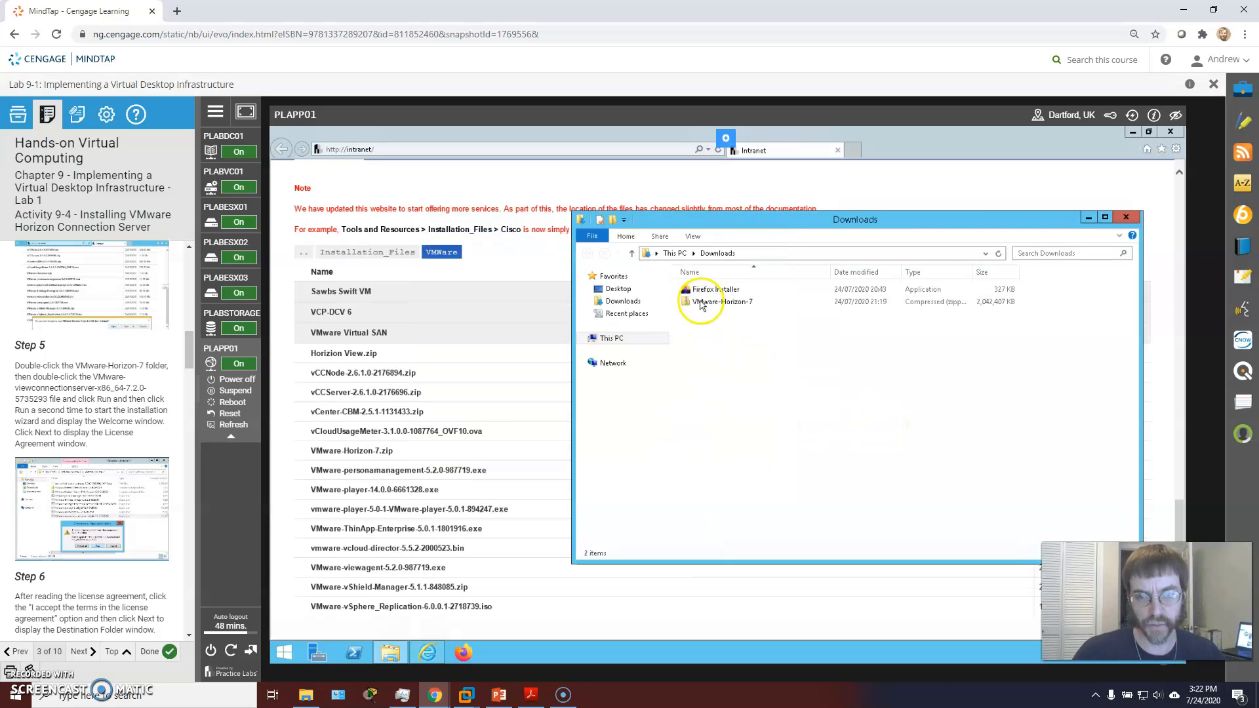
# Step: Extract All of VMware-Horizon-7.zip into the suggested Downloads\VMware-Horizon-7 folder
pyautogui.rightClick(701, 303)
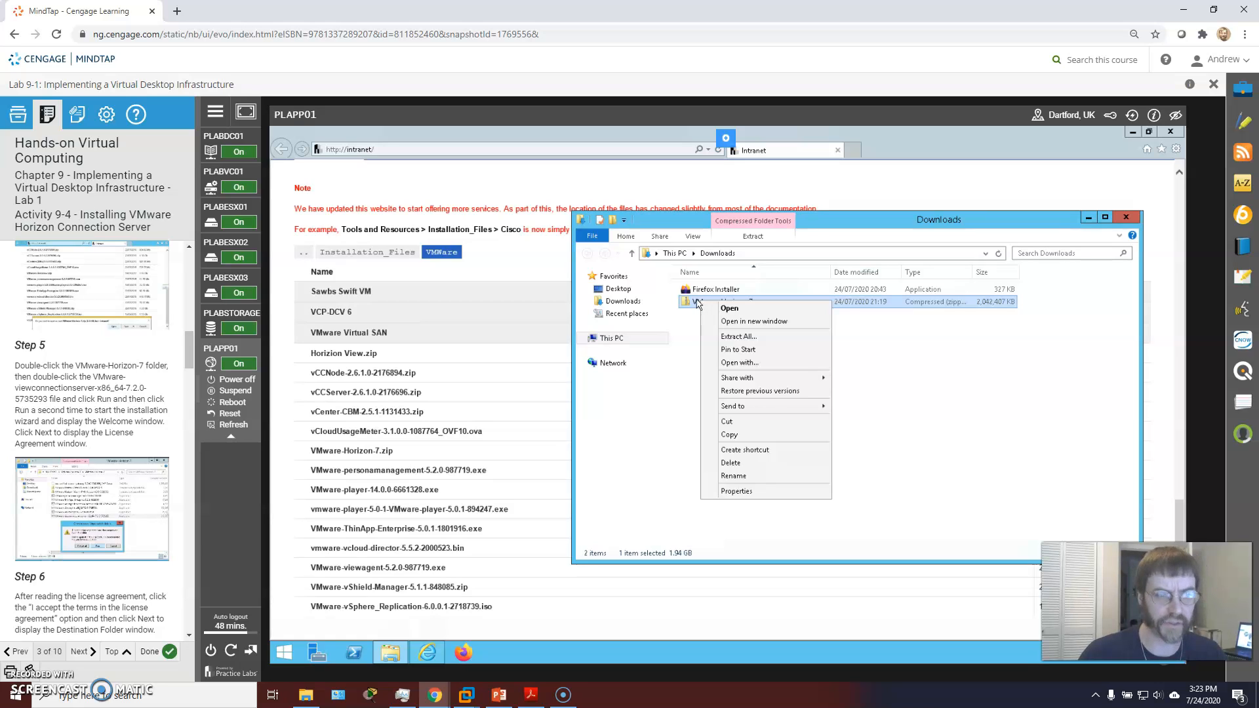
pyautogui.click(764, 341)
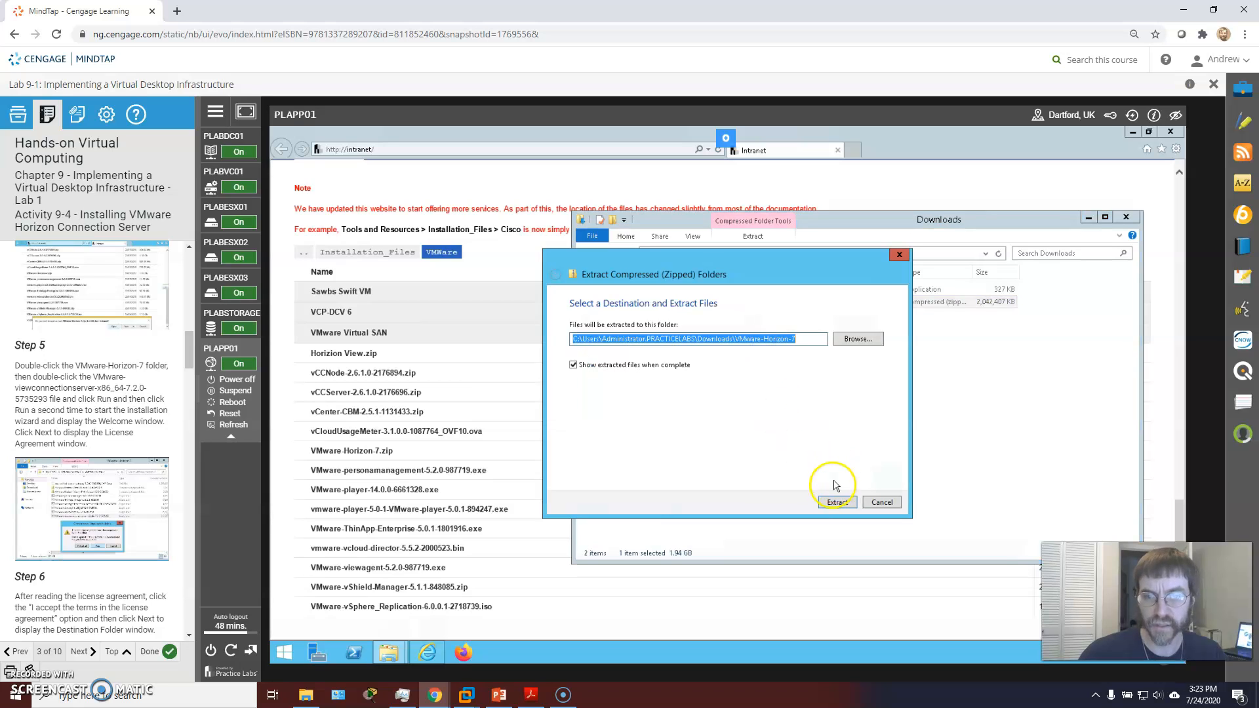
pyautogui.click(845, 502)
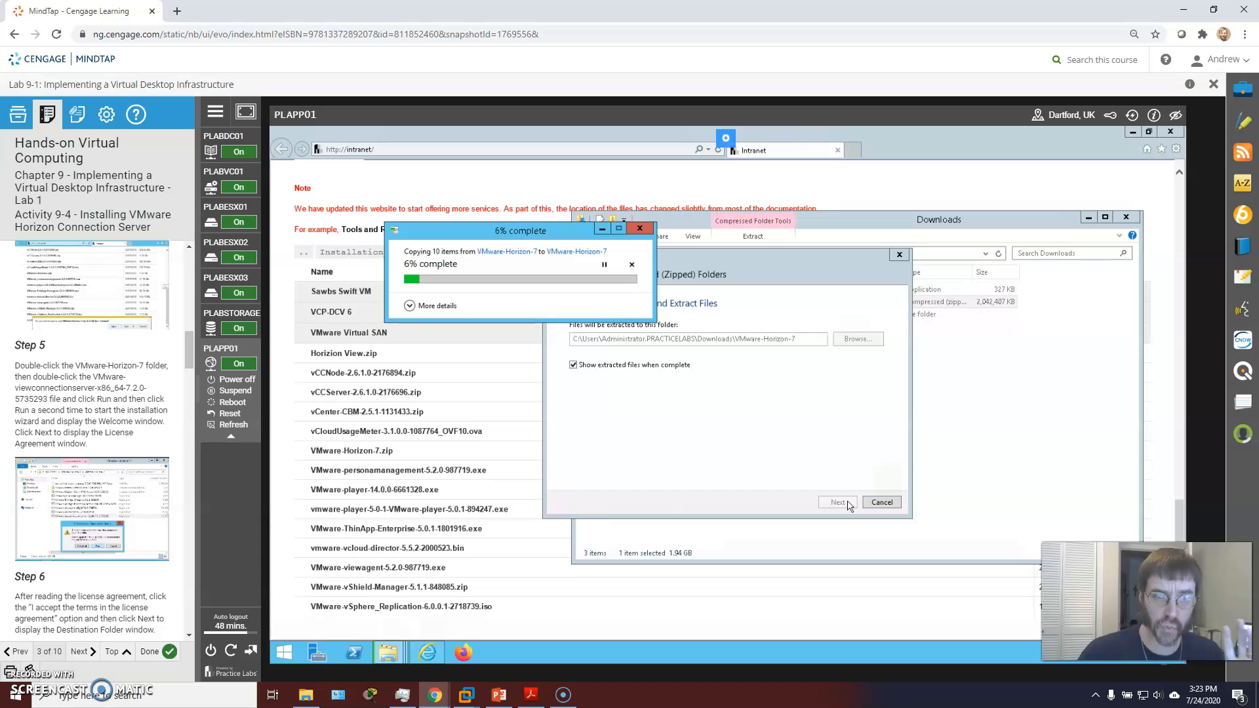
pyautogui.click(833, 498)
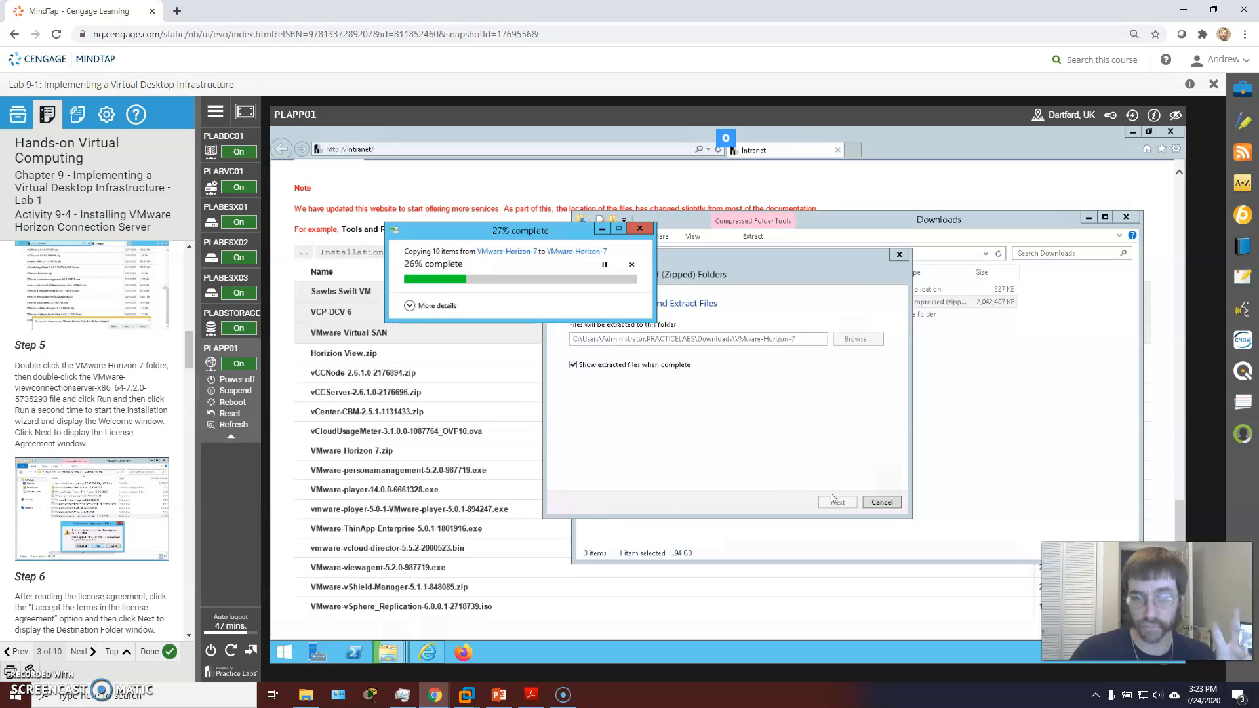
pyautogui.scroll(-1, 87, 406)
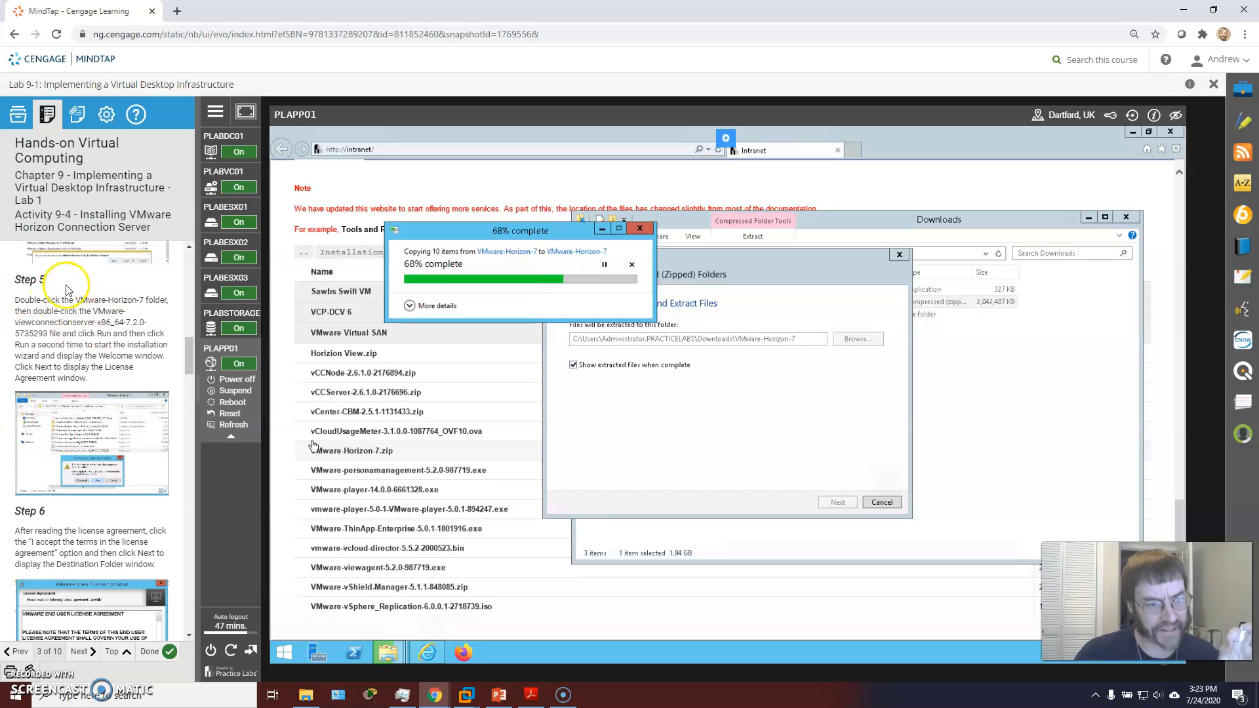
pyautogui.scroll(2, 82, 305)
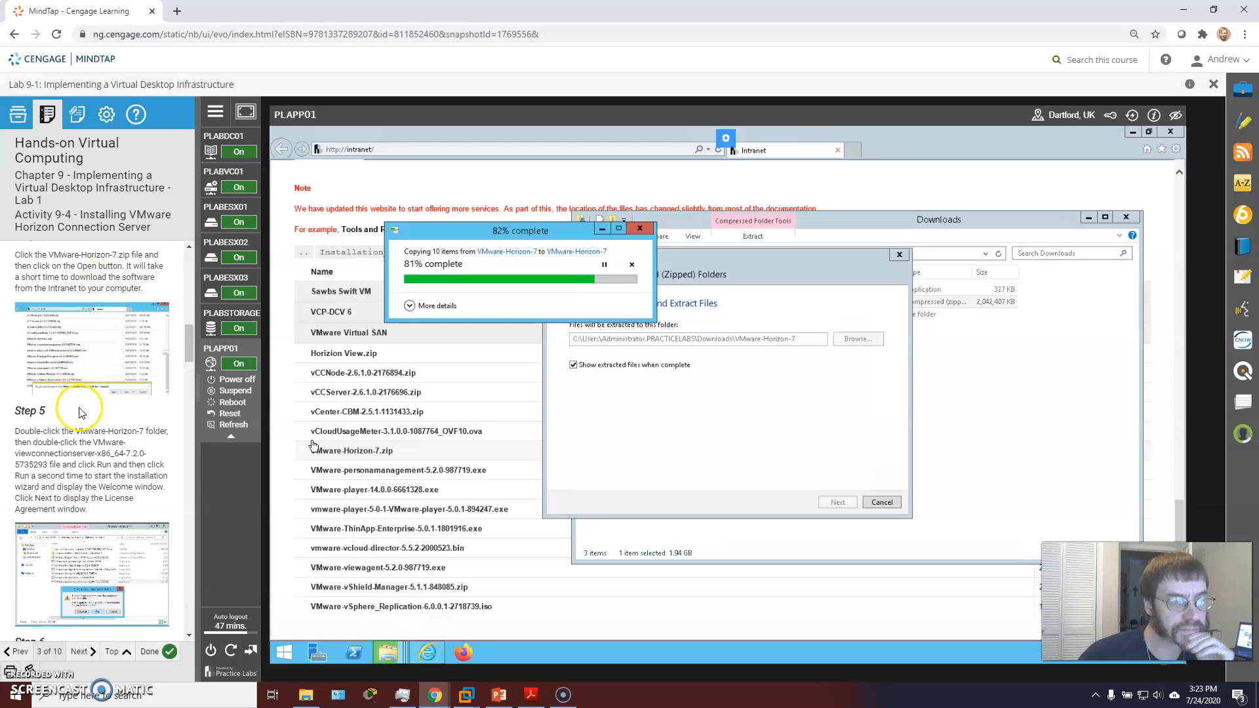
pyautogui.scroll(1, 53, 381)
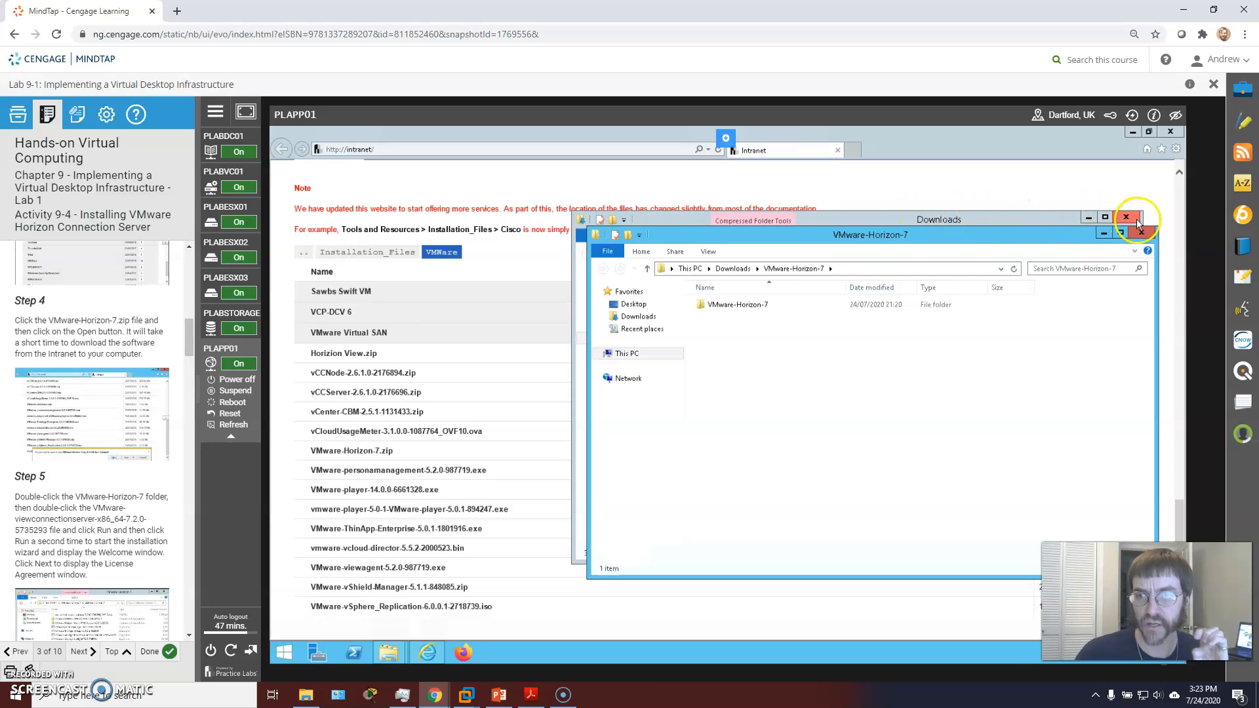
# Step: Close both Downloads windows and minimize the intranet browser to reach the desktop
pyautogui.click(731, 268)
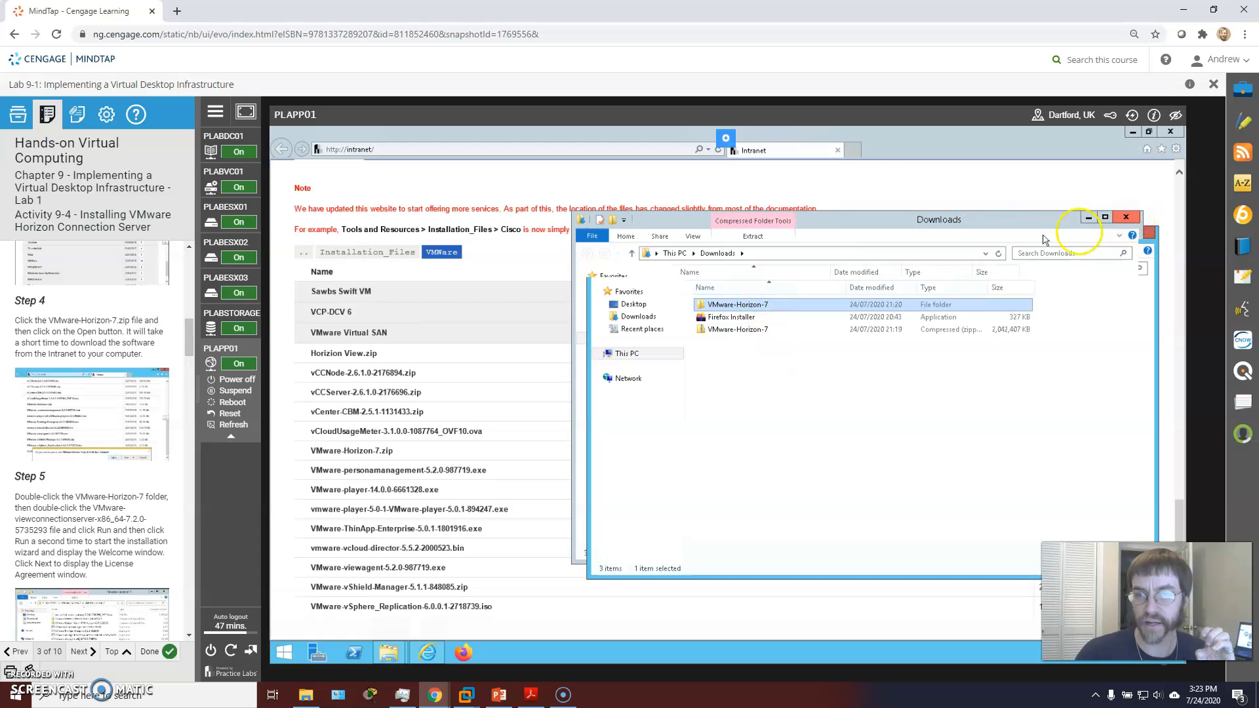
pyautogui.click(1141, 233)
pyautogui.click(1126, 217)
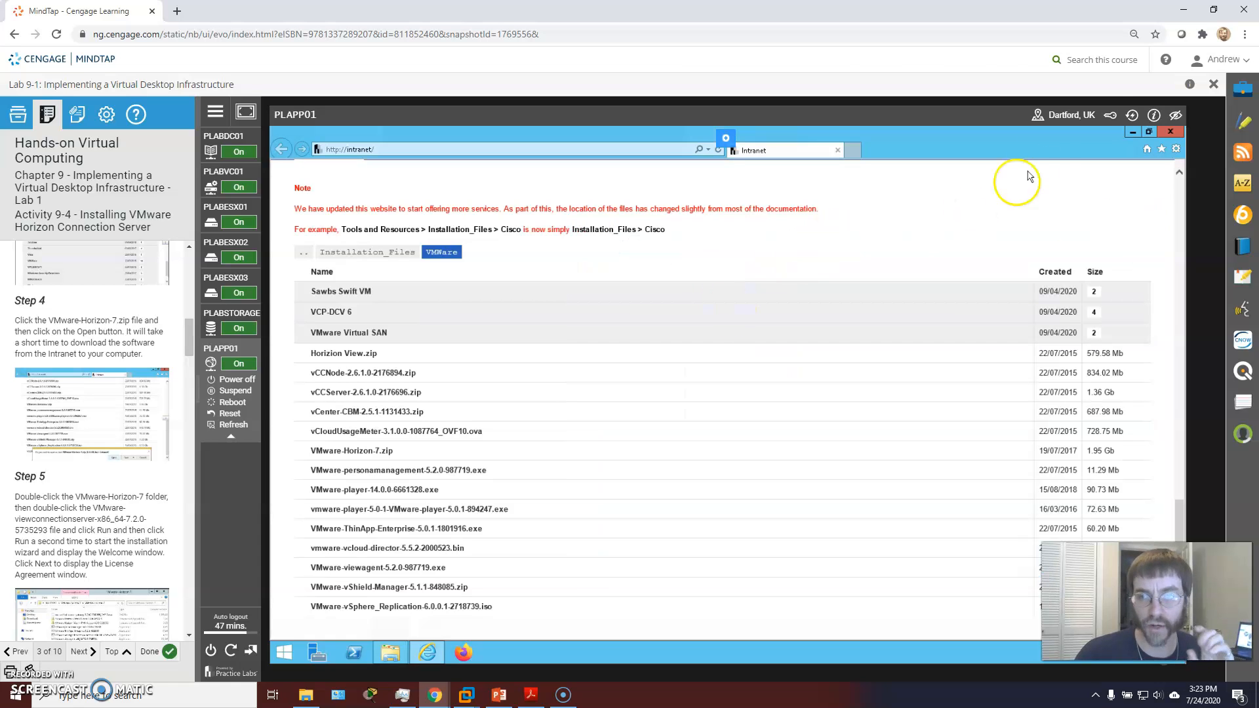
pyautogui.click(1133, 131)
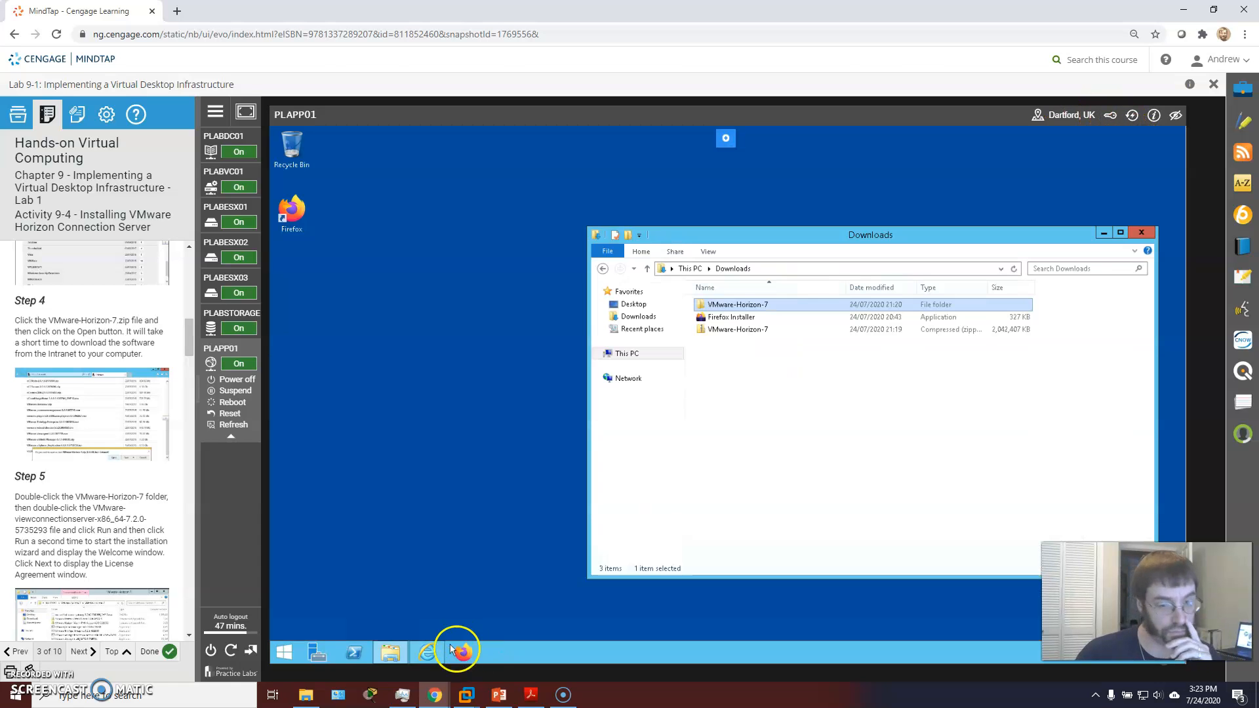
# Step: Open the nested VMware-Horizon-7 folder, widen the Name column, and select VMware-viewconnectionserver-x86_64-7.2.0-5735293
pyautogui.doubleClick(752, 306)
pyautogui.doubleClick(752, 305)
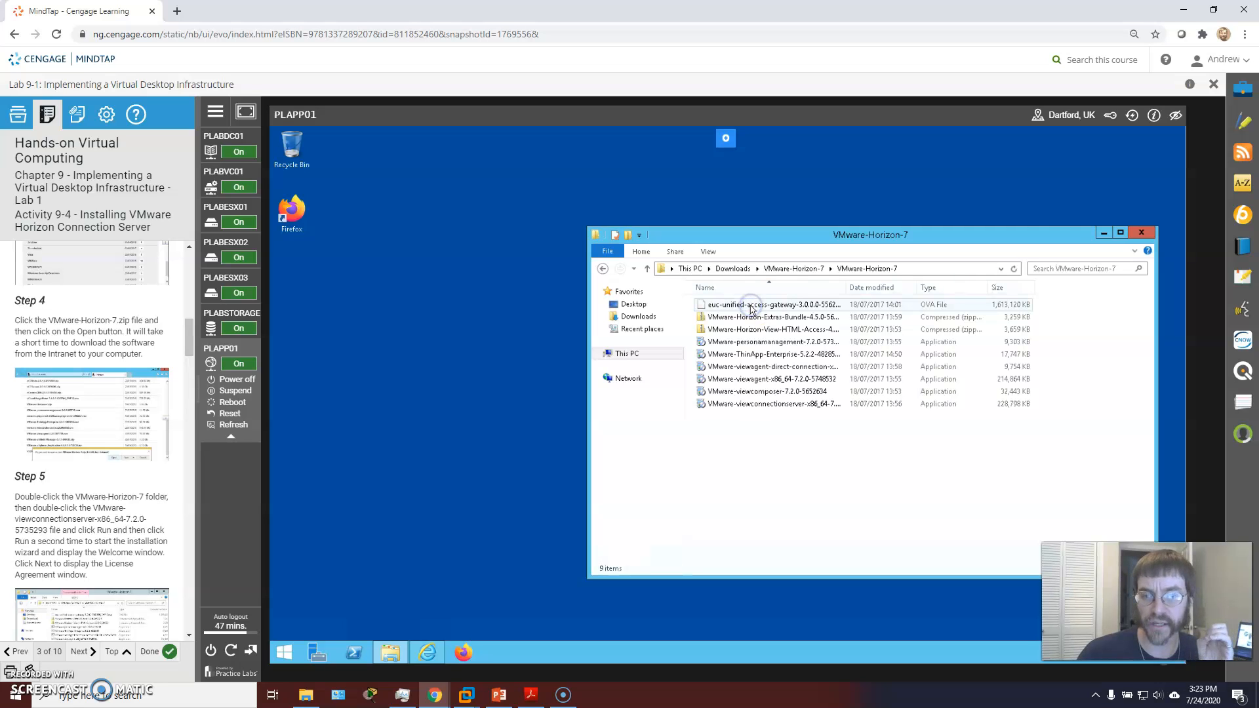
pyautogui.doubleClick(846, 287)
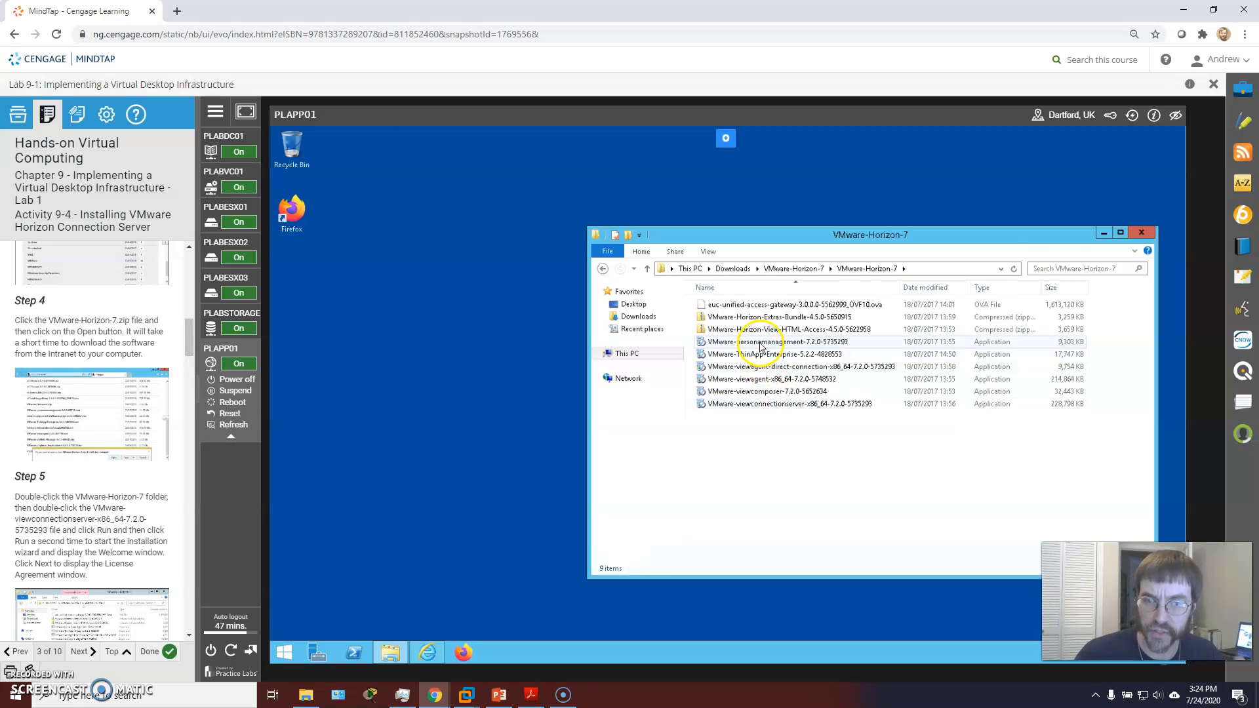
pyautogui.click(788, 371)
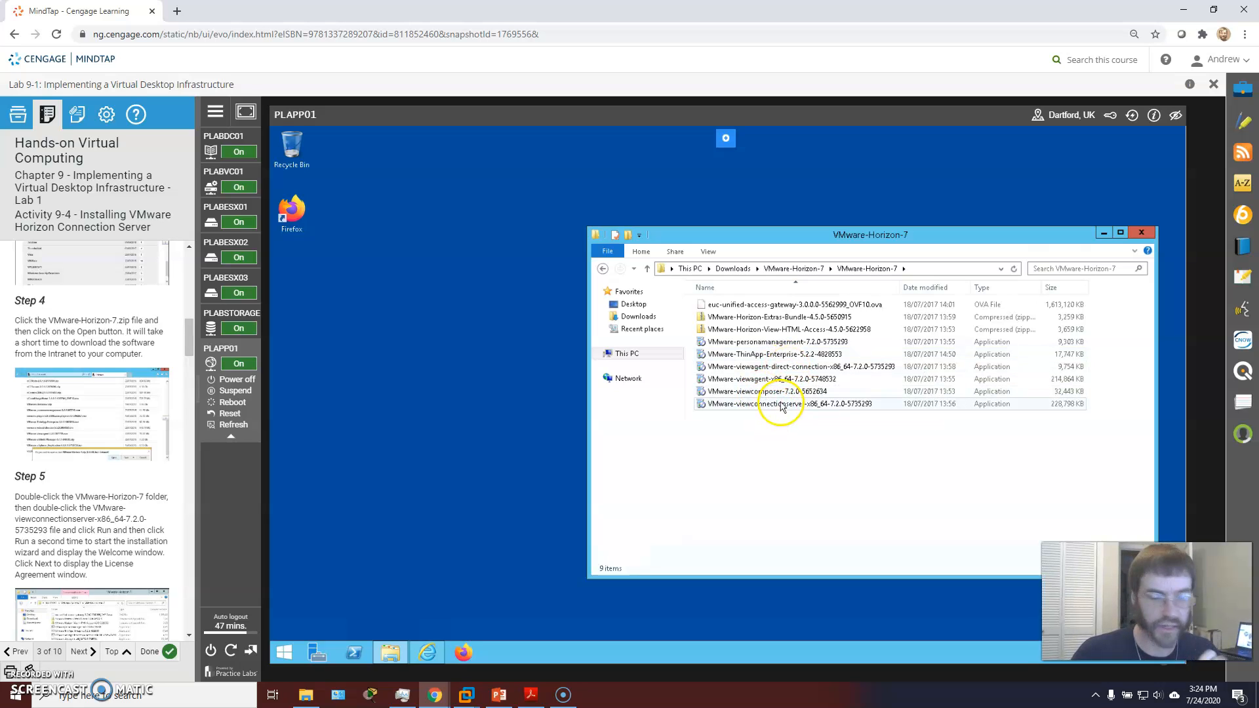
pyautogui.scroll(-1, 103, 453)
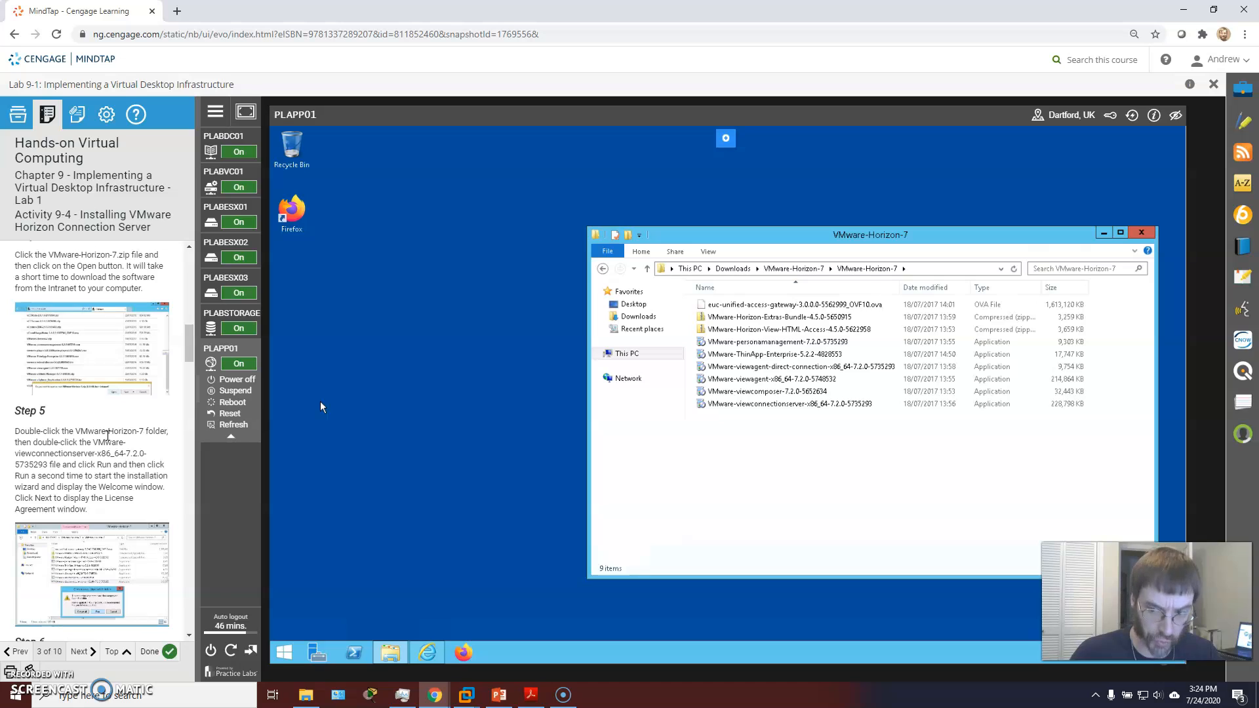
pyautogui.click(784, 407)
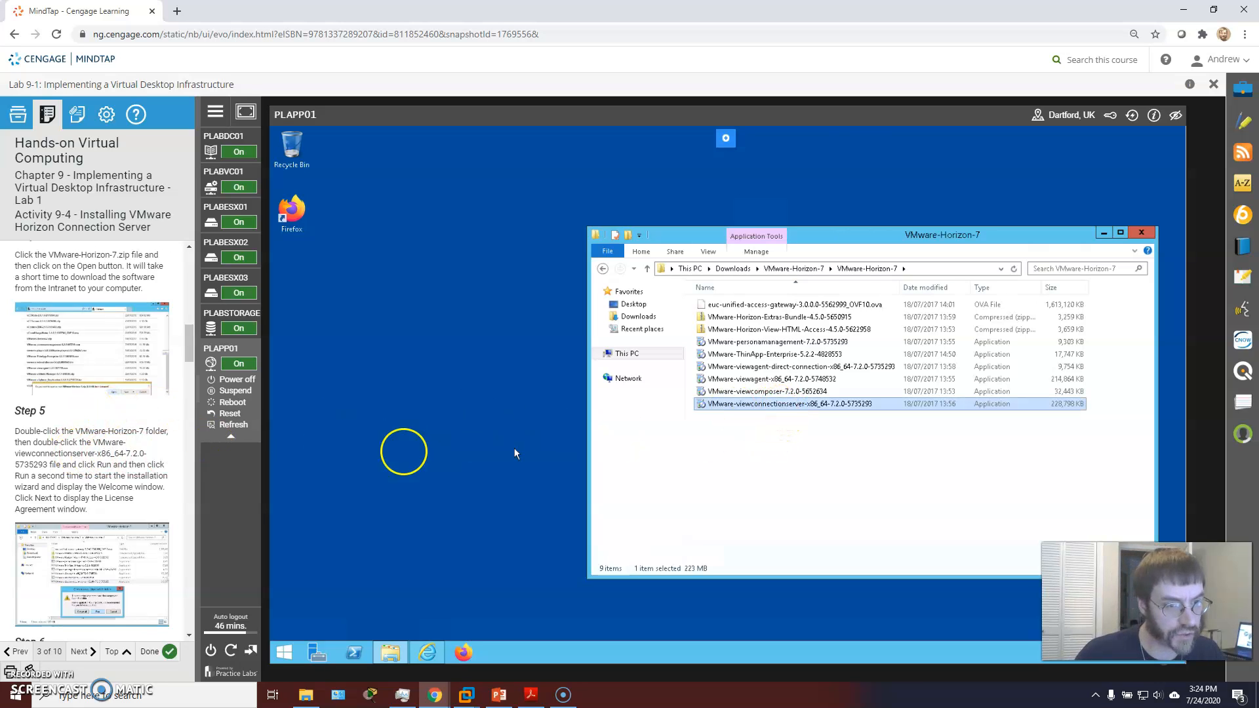
# Step: Run the Connection Server installer as administrator and accept the license agreement
pyautogui.rightClick(779, 405)
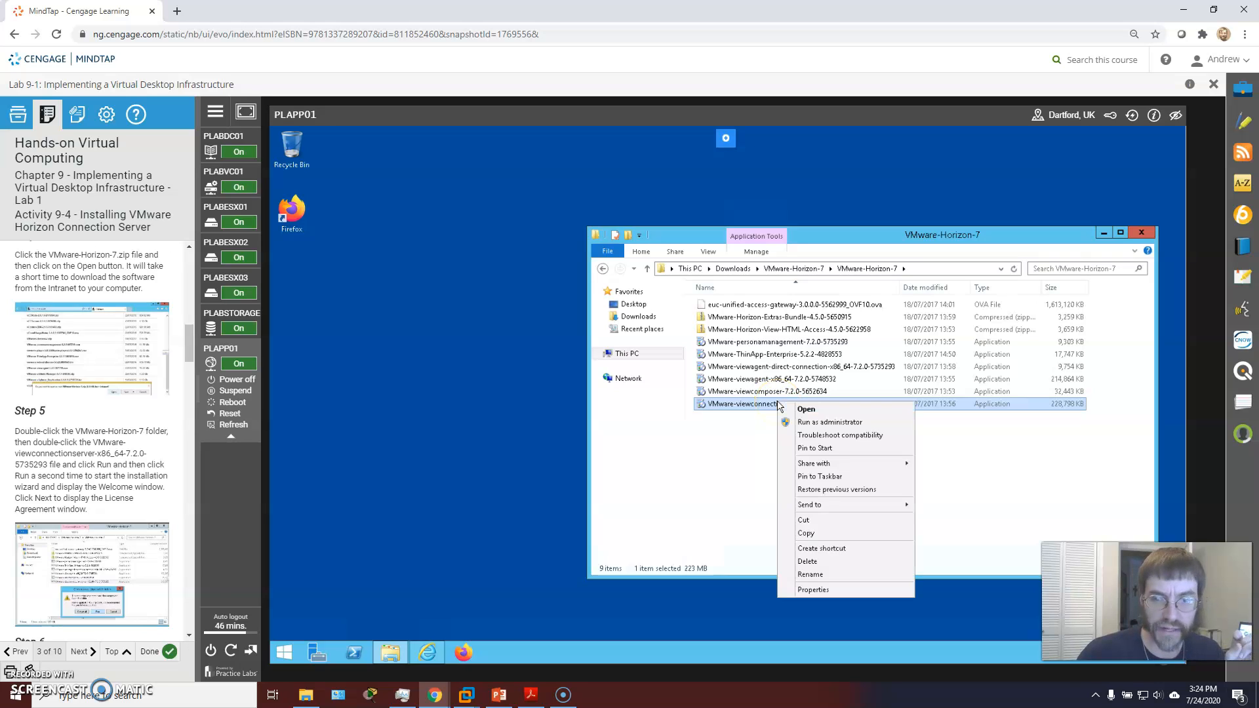
pyautogui.click(805, 424)
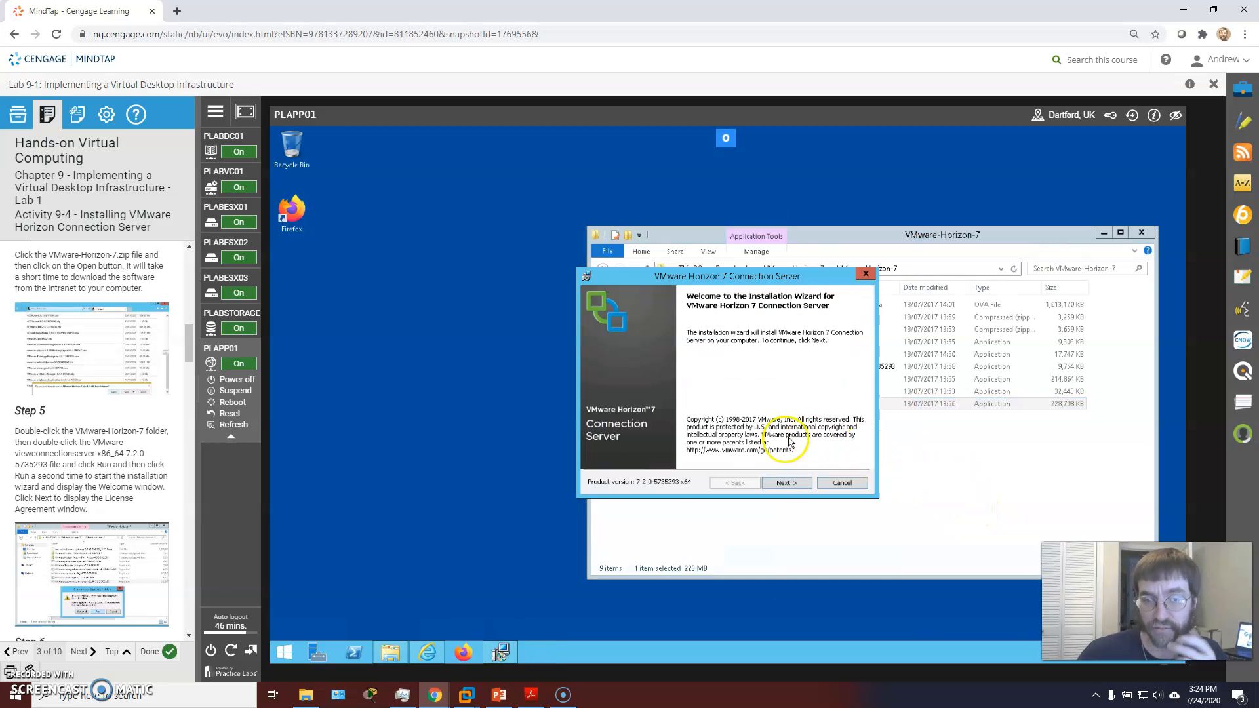
pyautogui.click(785, 480)
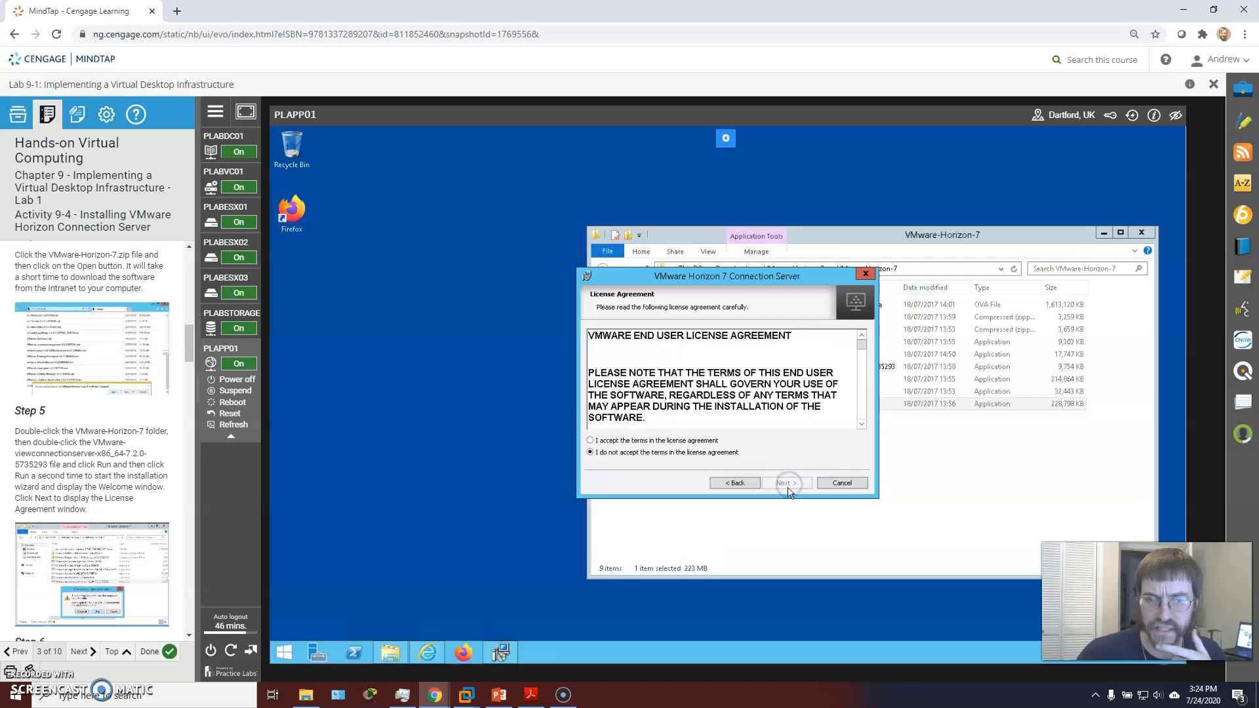
pyautogui.click(652, 441)
pyautogui.click(793, 483)
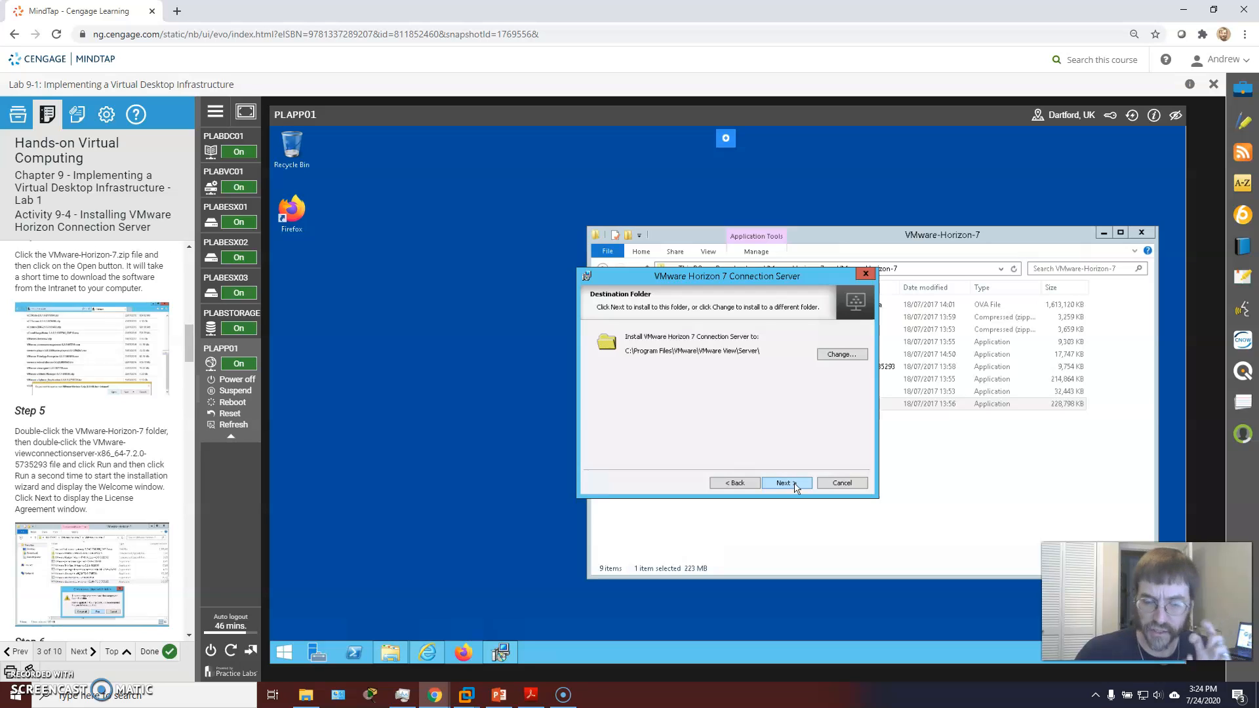
pyautogui.click(794, 483)
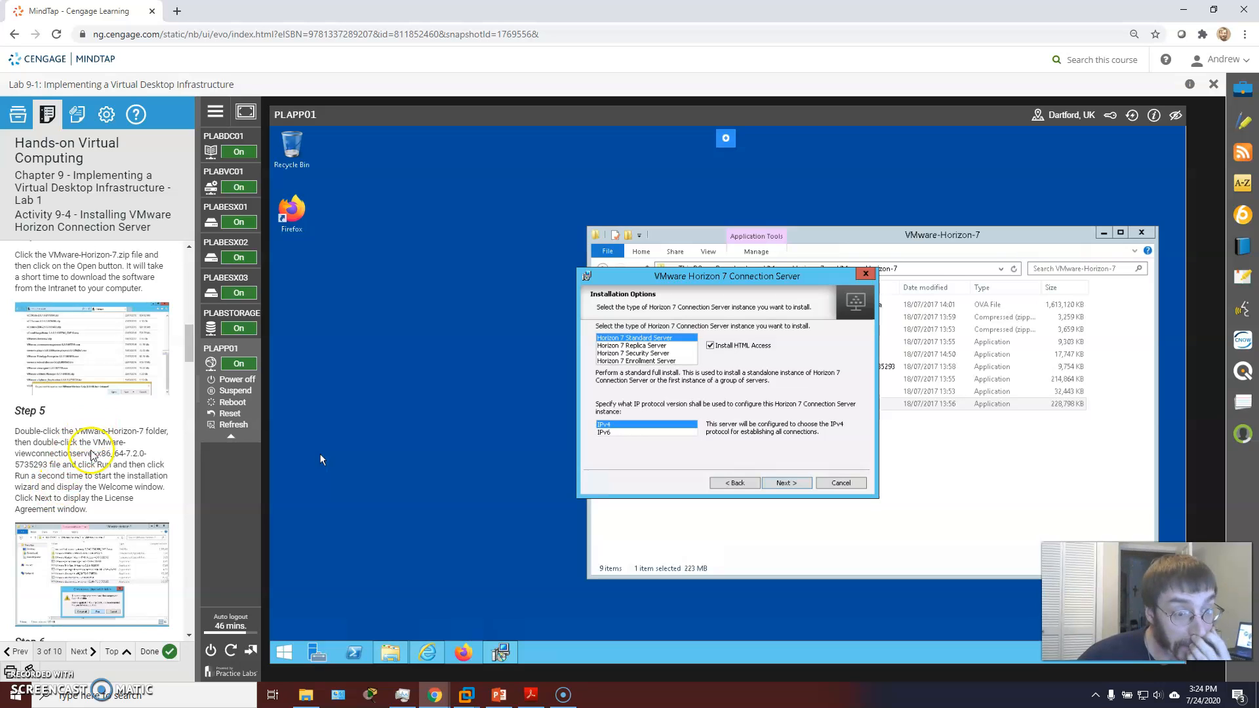
# Step: Keep the default destination folder and Standard Server options, continuing to data recovery settings
pyautogui.scroll(-1, 121, 453)
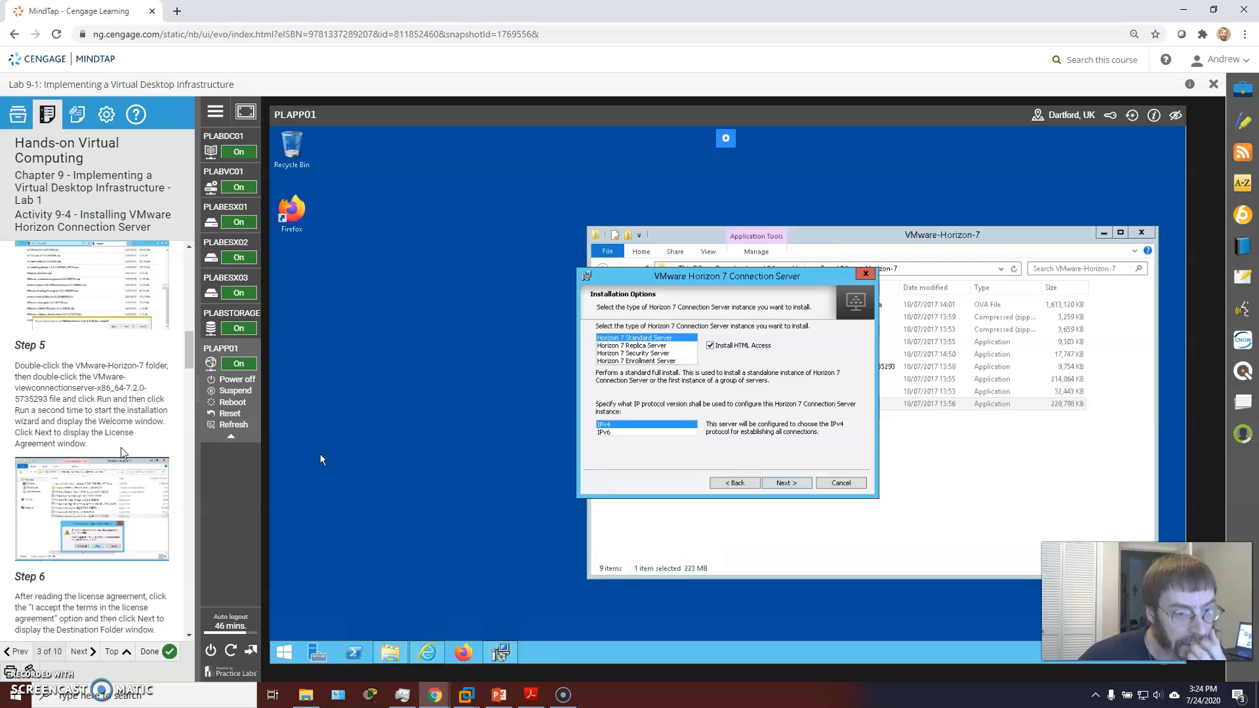
pyautogui.scroll(-1, 122, 453)
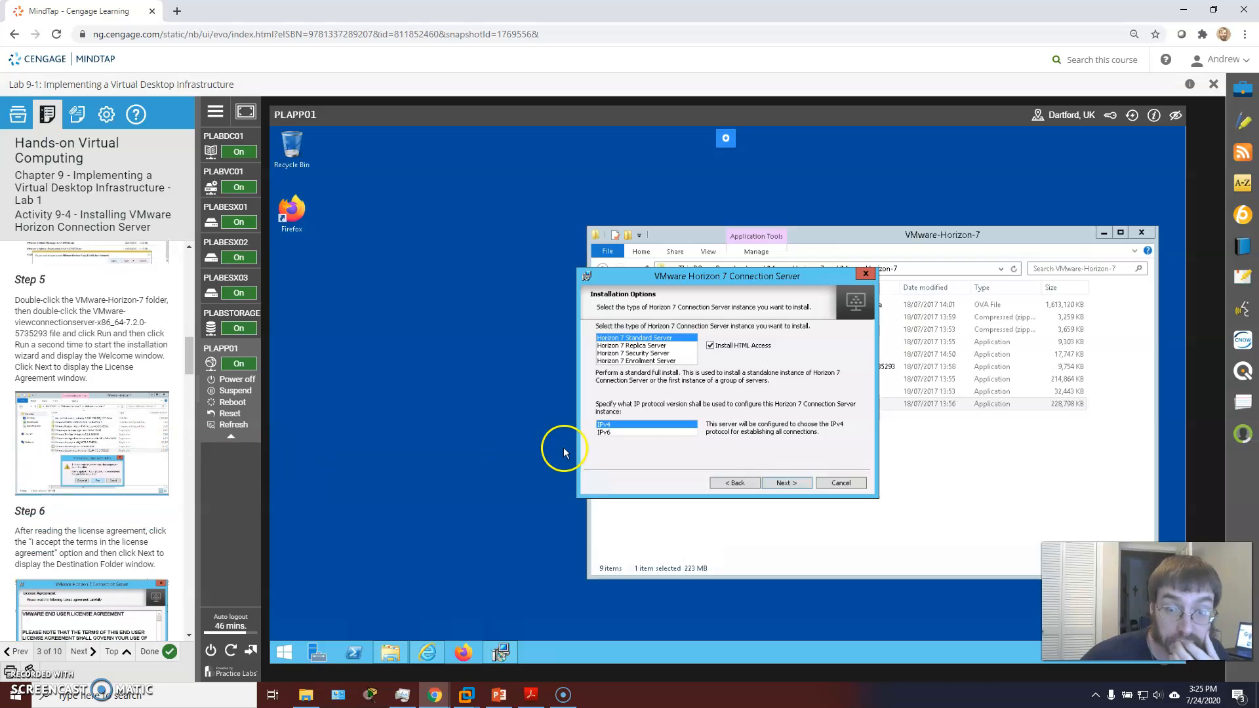
pyautogui.click(737, 483)
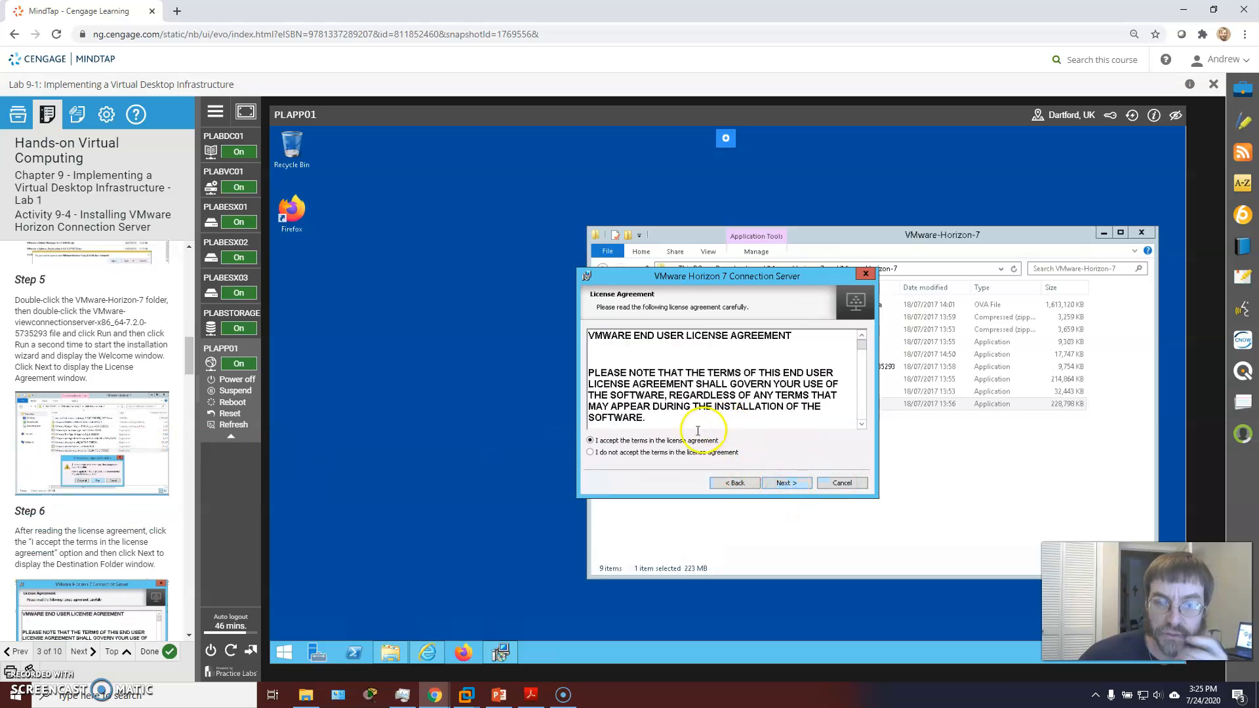
pyautogui.click(799, 487)
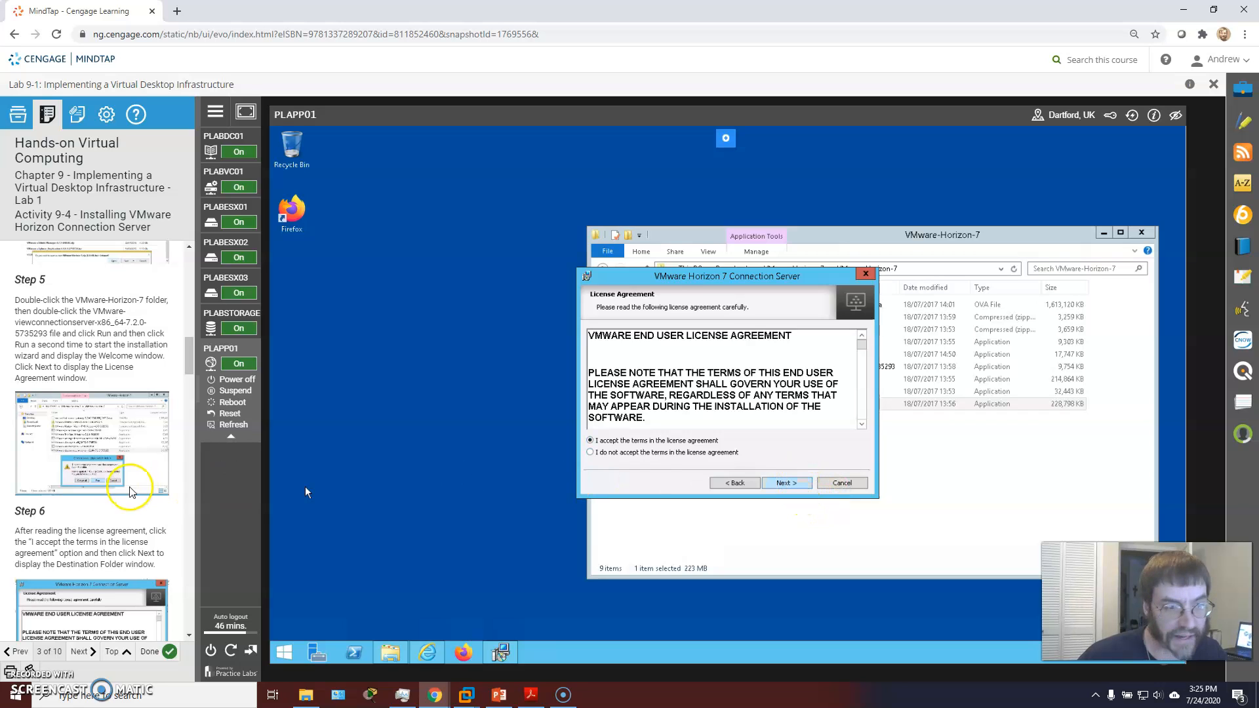
pyautogui.scroll(-1, 124, 496)
pyautogui.scroll(-1, 125, 497)
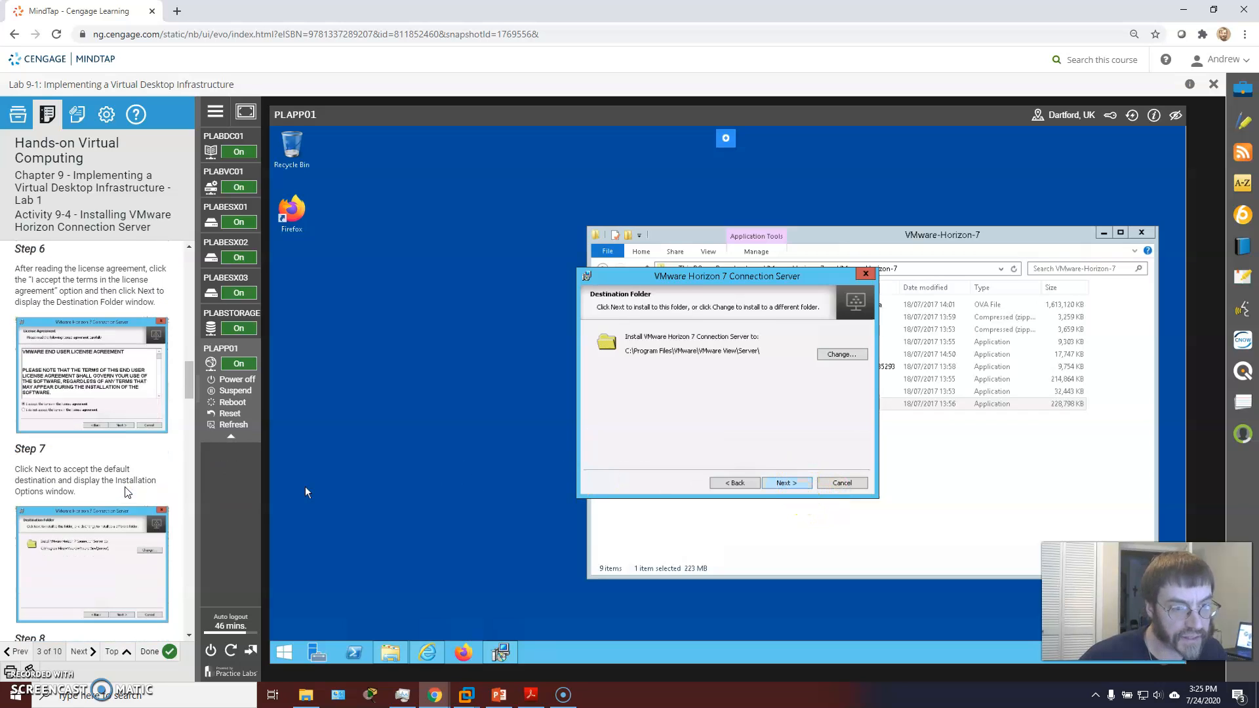
pyautogui.click(787, 482)
pyautogui.scroll(-4, 160, 462)
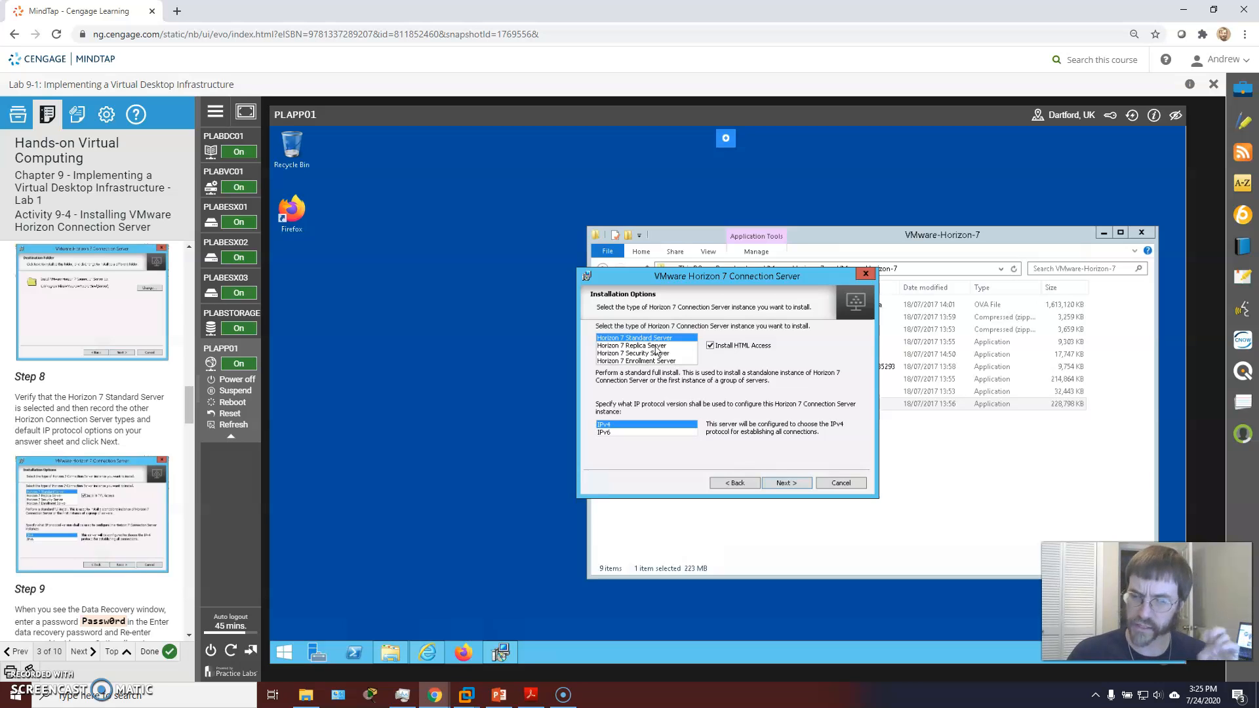
pyautogui.click(782, 483)
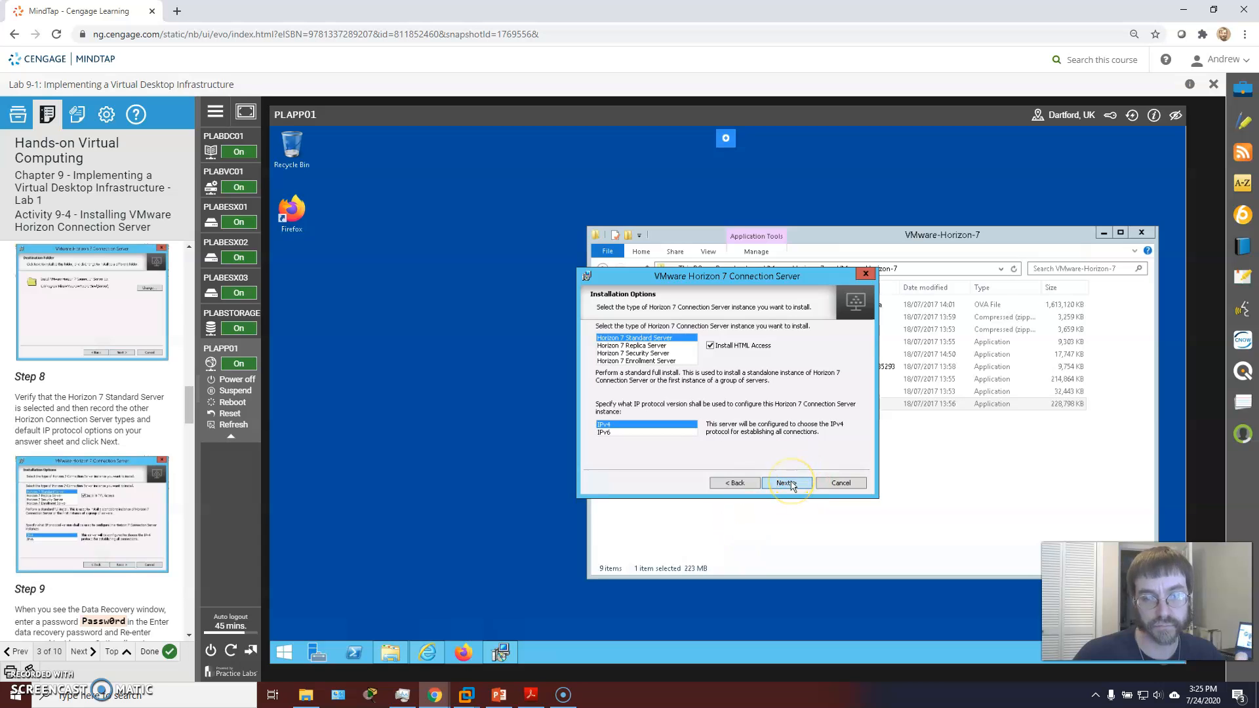
pyautogui.click(791, 483)
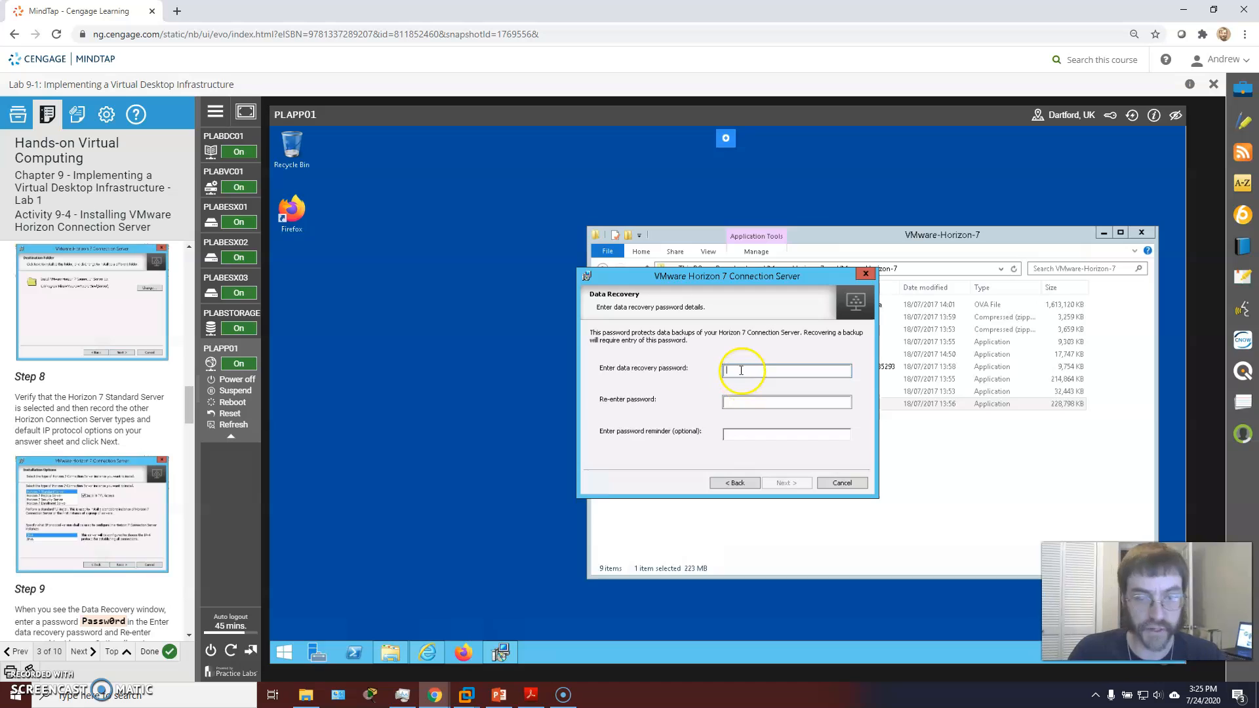
# Step: Enter and confirm the data recovery password plus a reminder, then proceed to Firewall Configuration
pyautogui.click(742, 372)
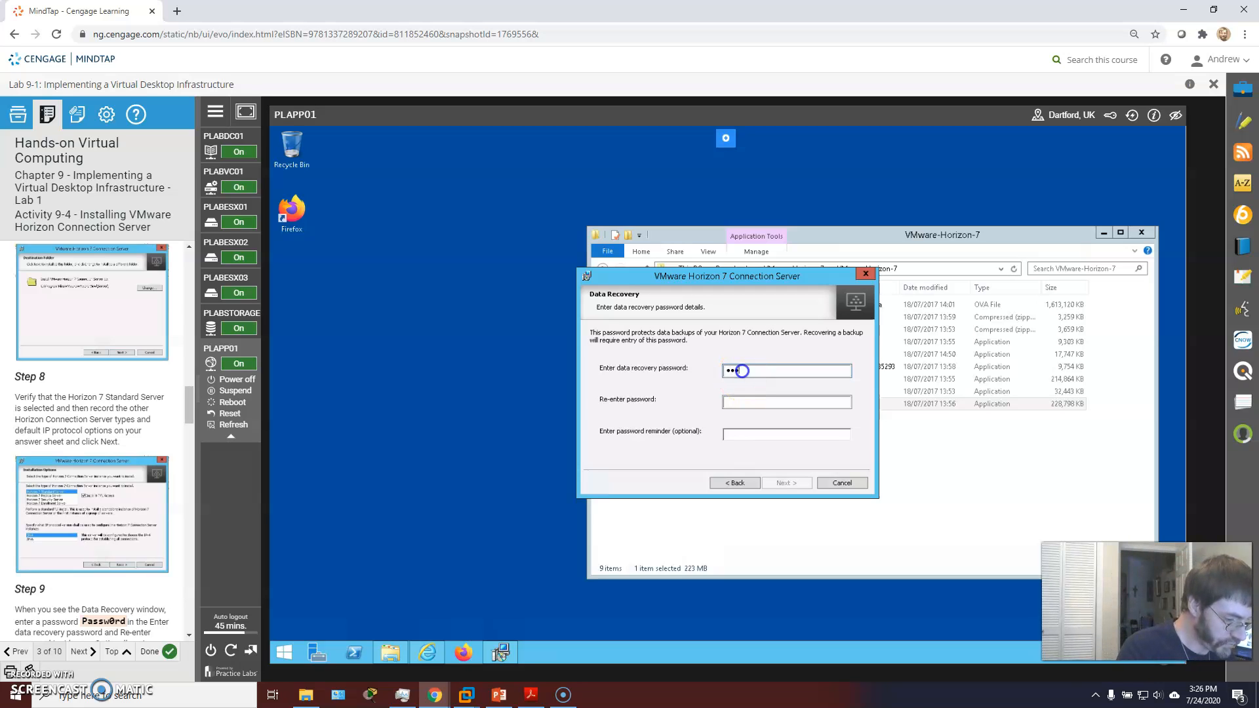
pyautogui.press('Tab')
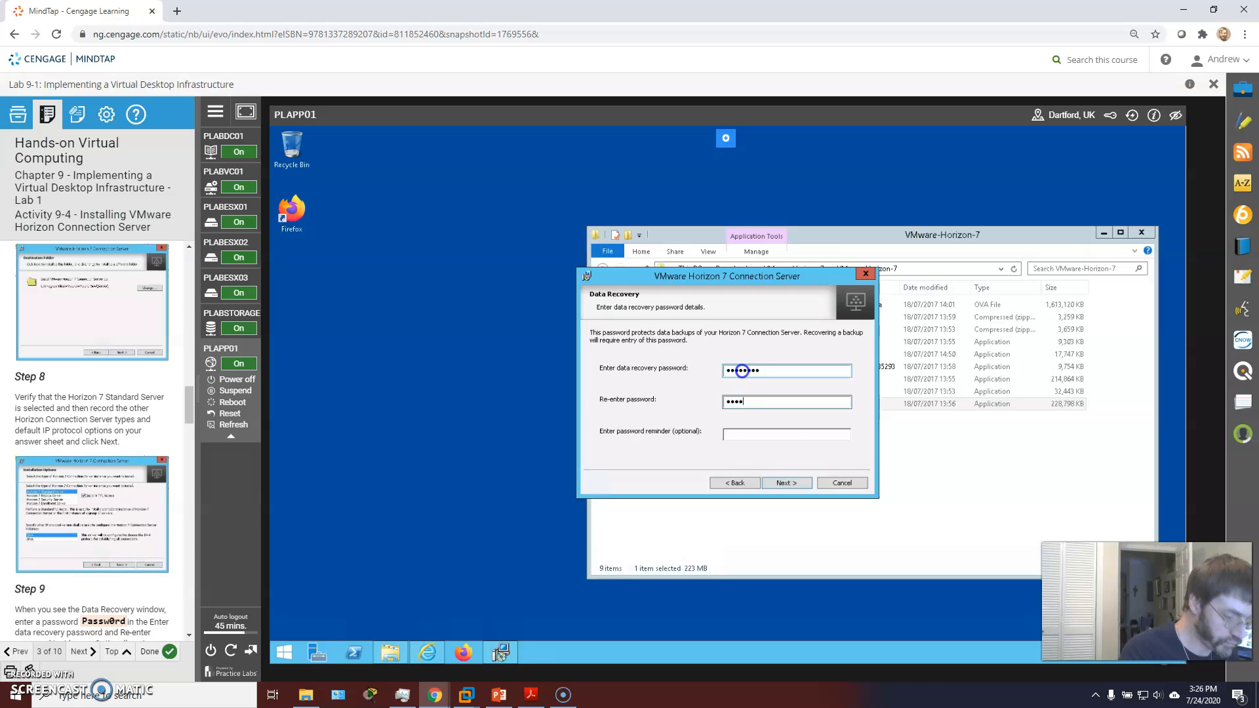
pyautogui.press('Tab')
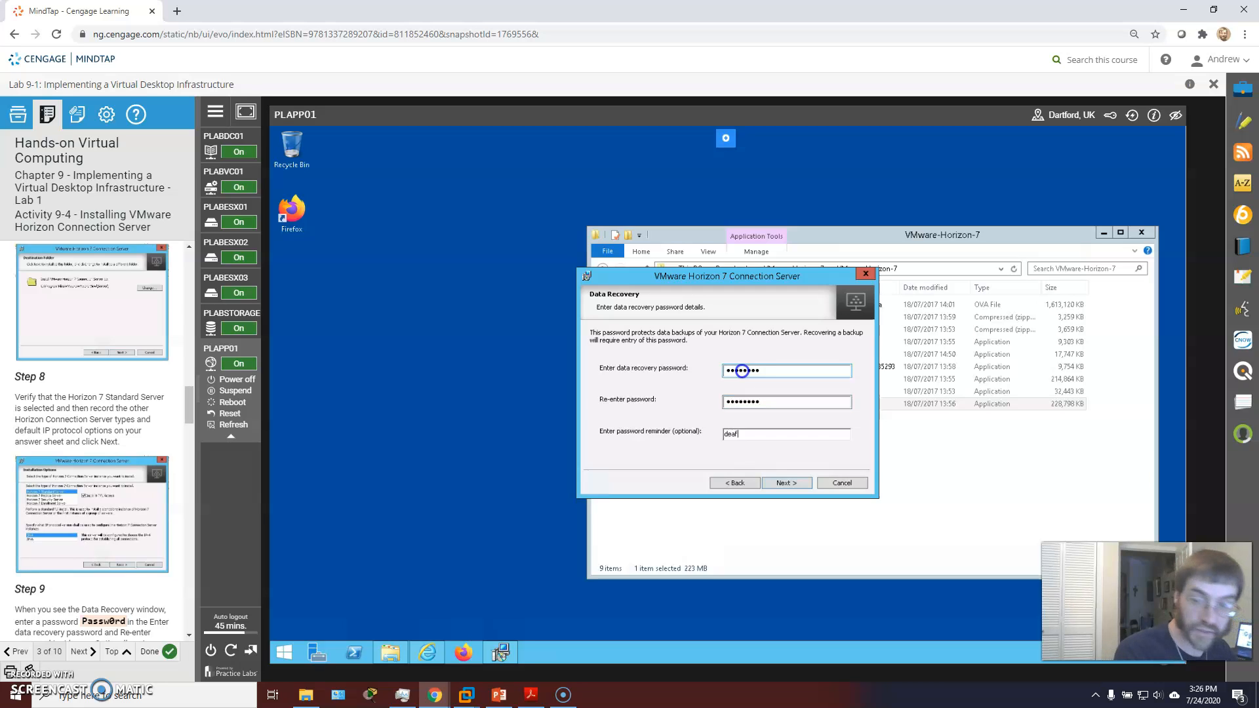
pyautogui.write('deafult')
pyautogui.press('BackSpace')
pyautogui.press('BackSpace')
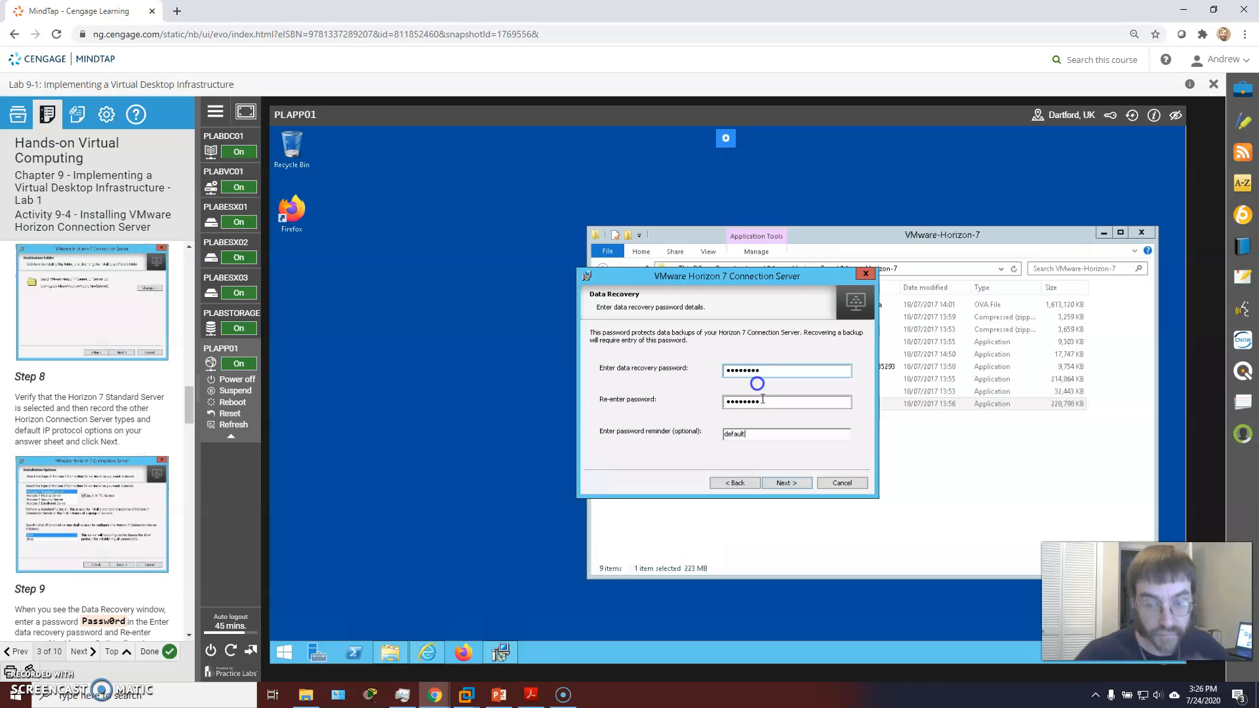
pyautogui.click(784, 485)
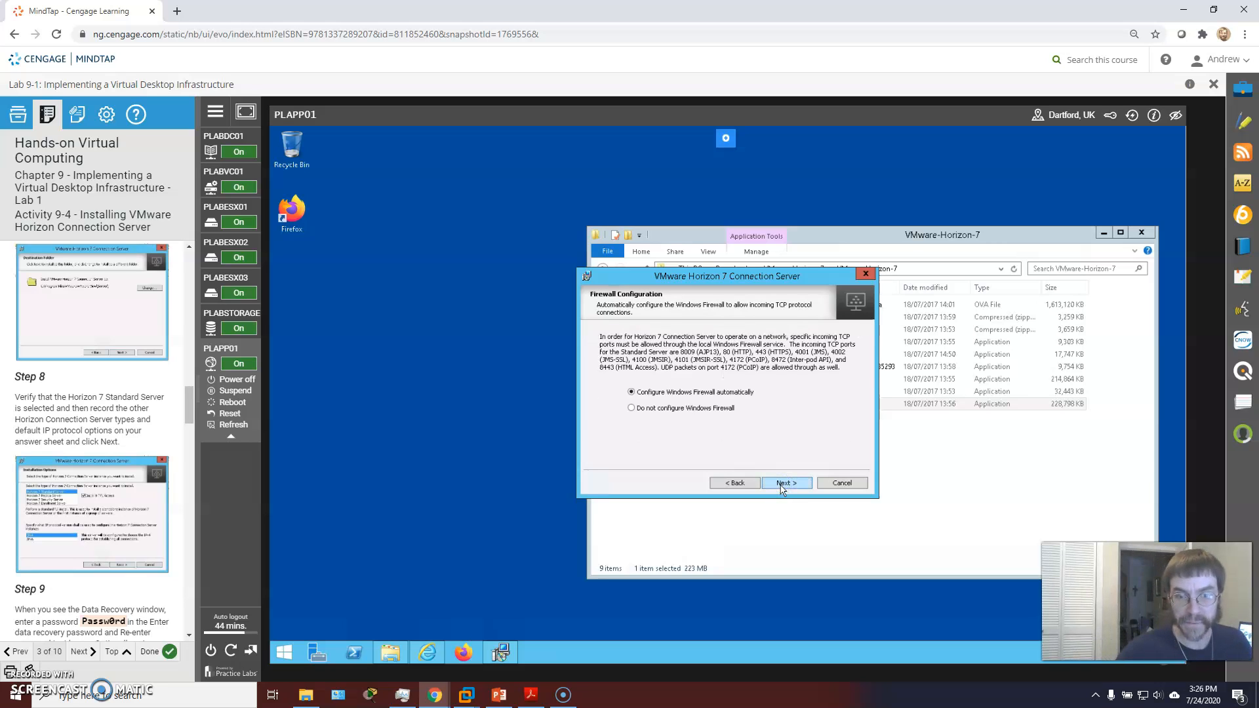
pyautogui.scroll(-5, 135, 471)
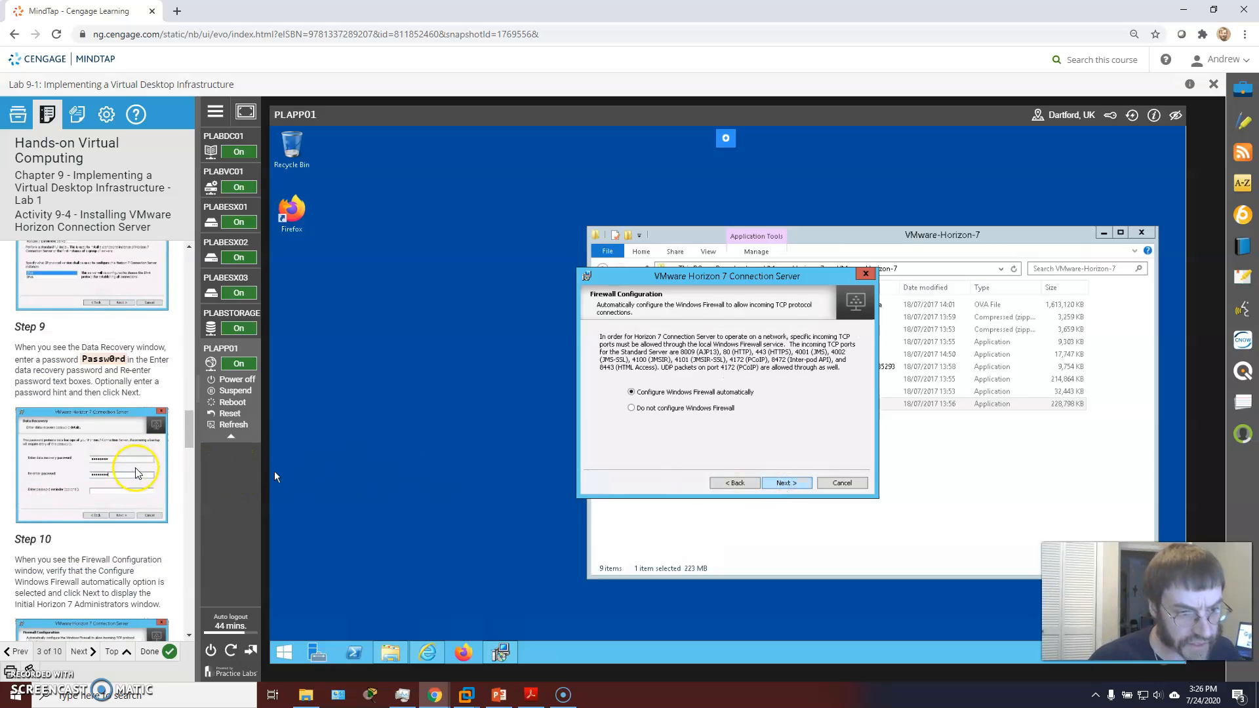
pyautogui.scroll(-2, 134, 472)
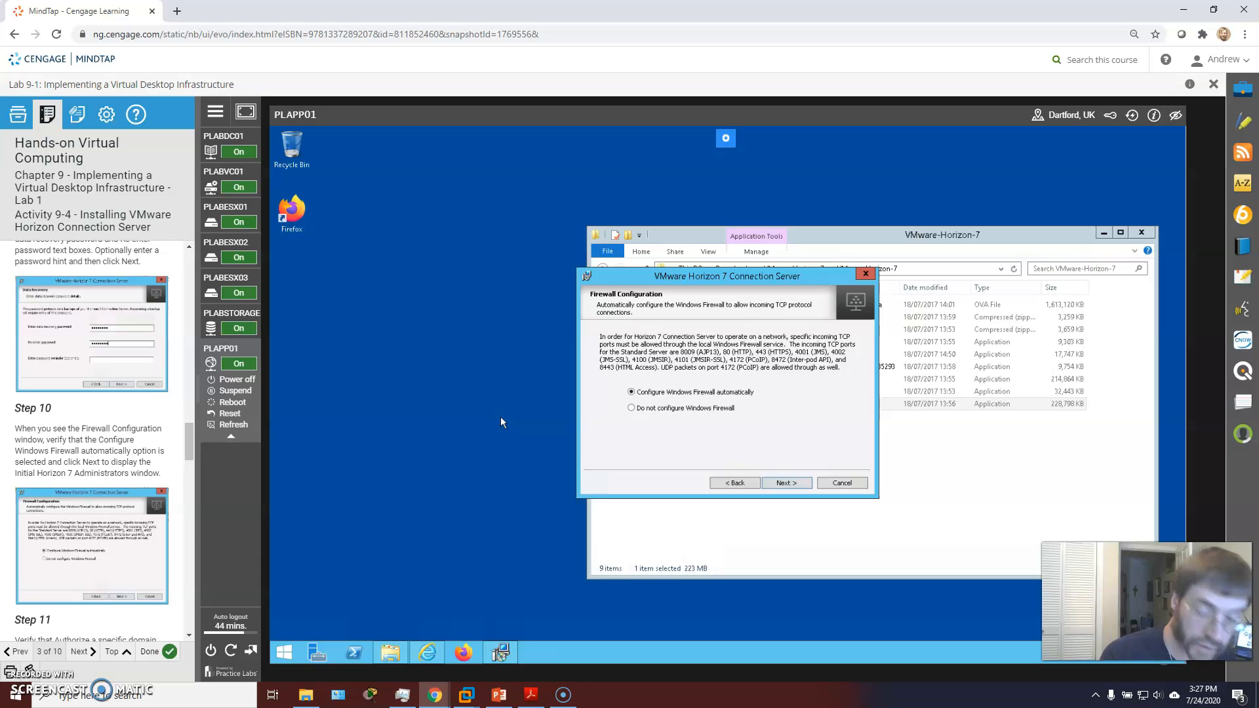
# Step: Keep automatic firewall setup and domain Administrator, decline anonymous usage statistics, and begin installing
pyautogui.click(785, 484)
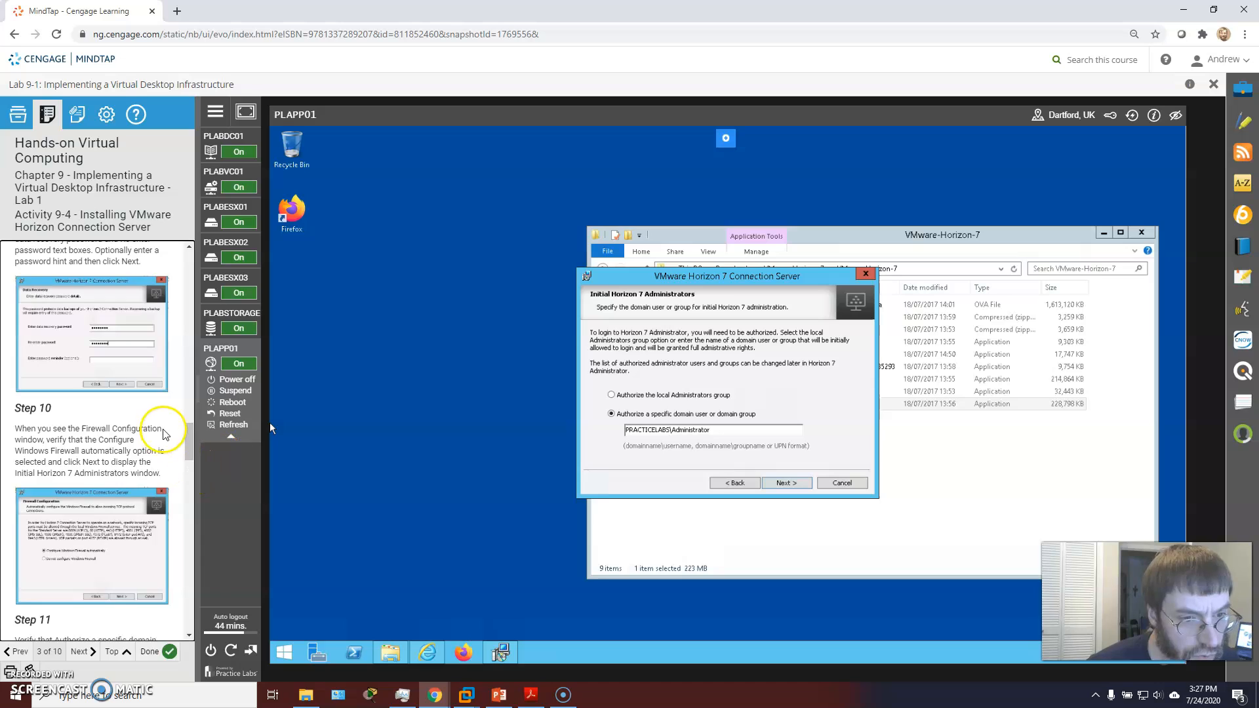
pyautogui.scroll(-3, 162, 430)
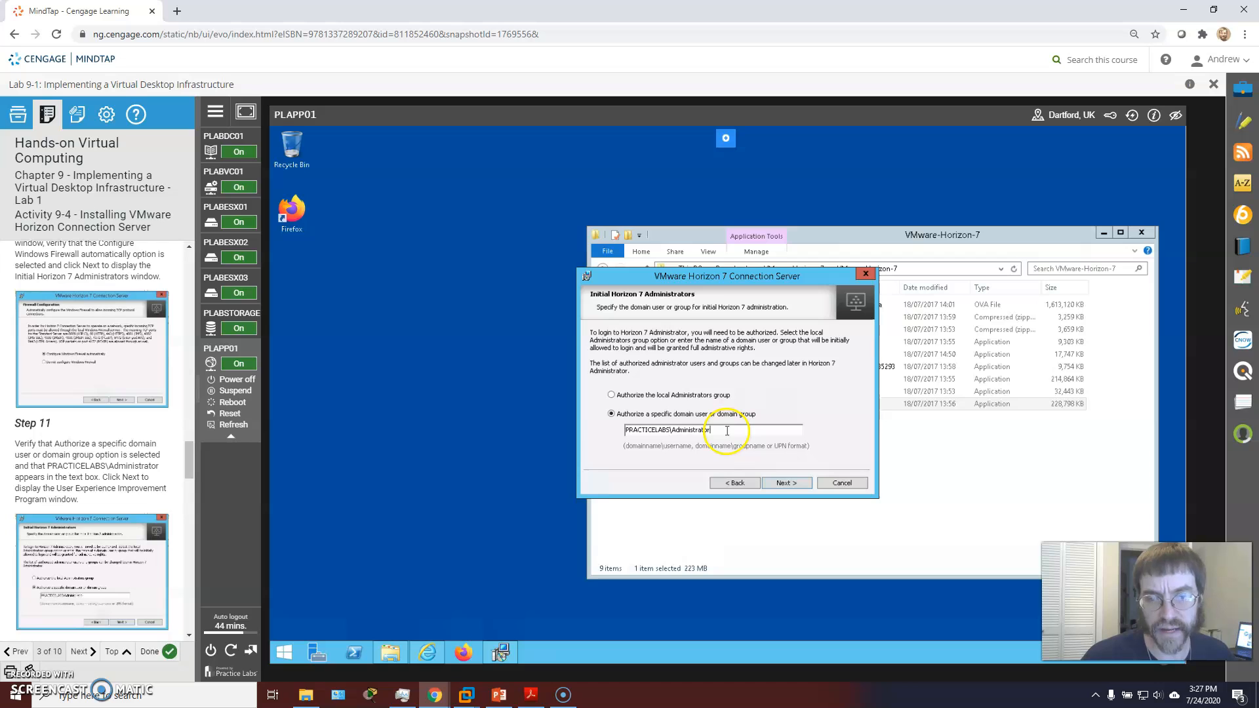
pyautogui.scroll(-2, 102, 454)
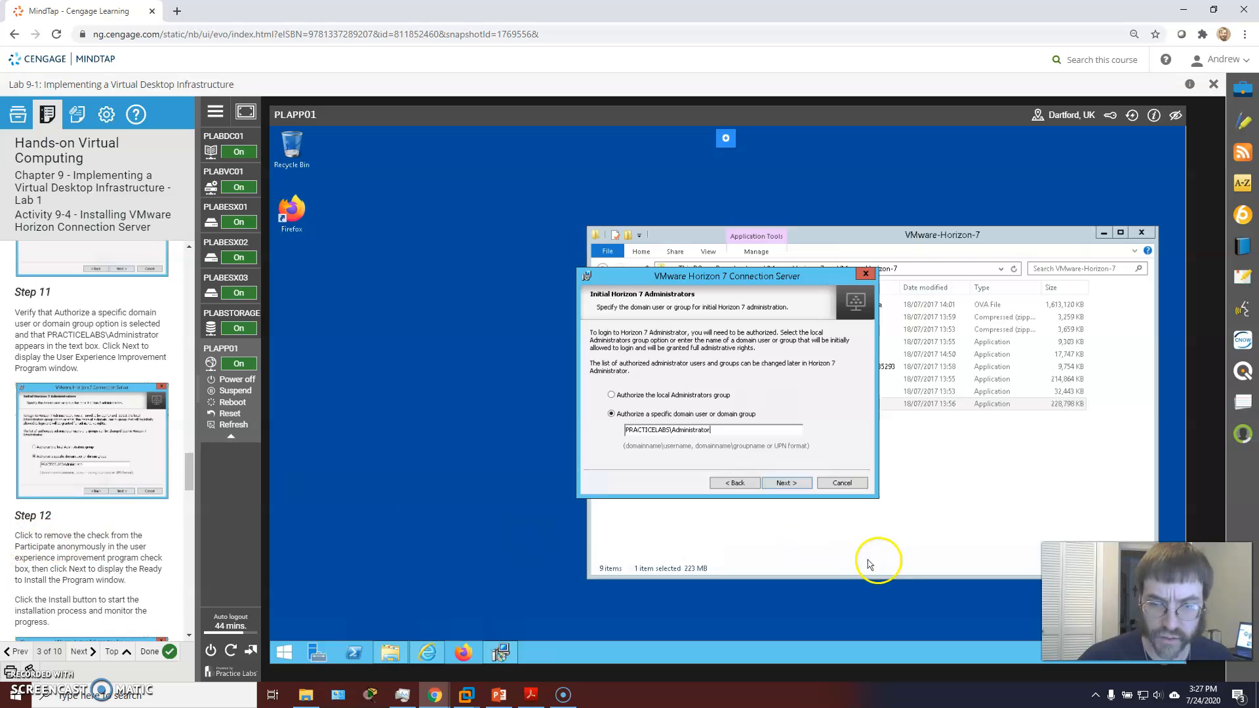
pyautogui.click(792, 483)
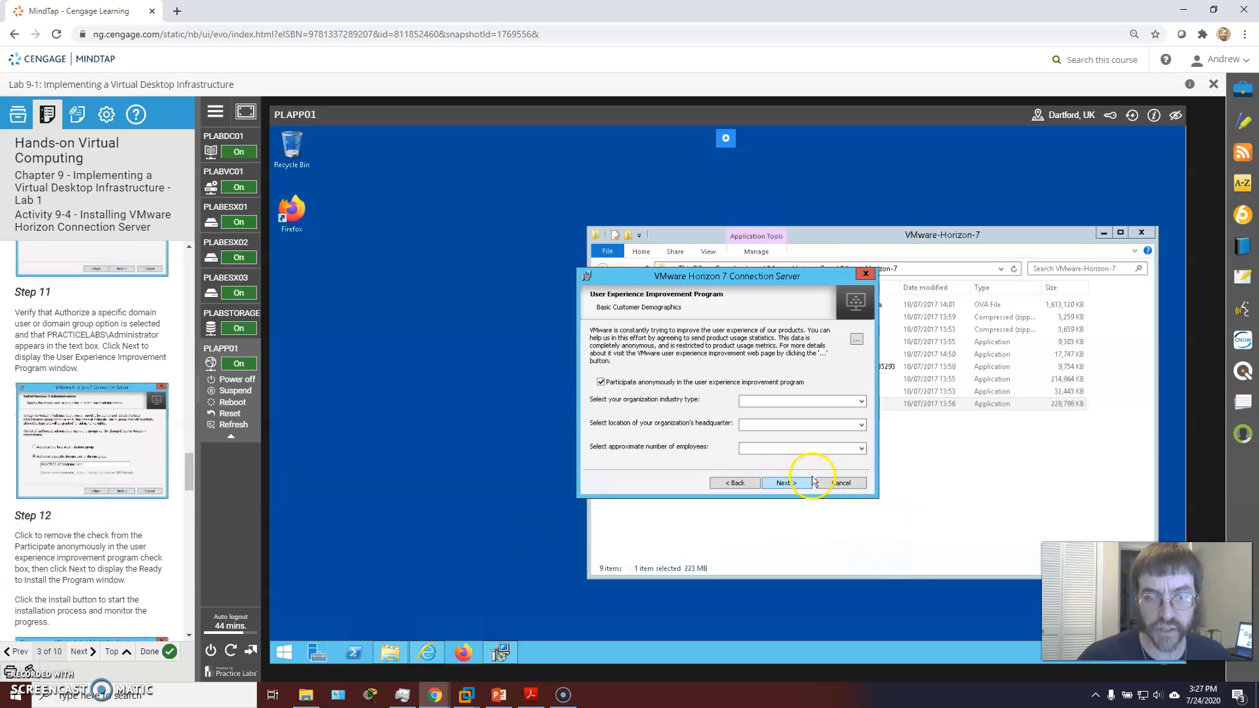
pyautogui.scroll(-3, 164, 464)
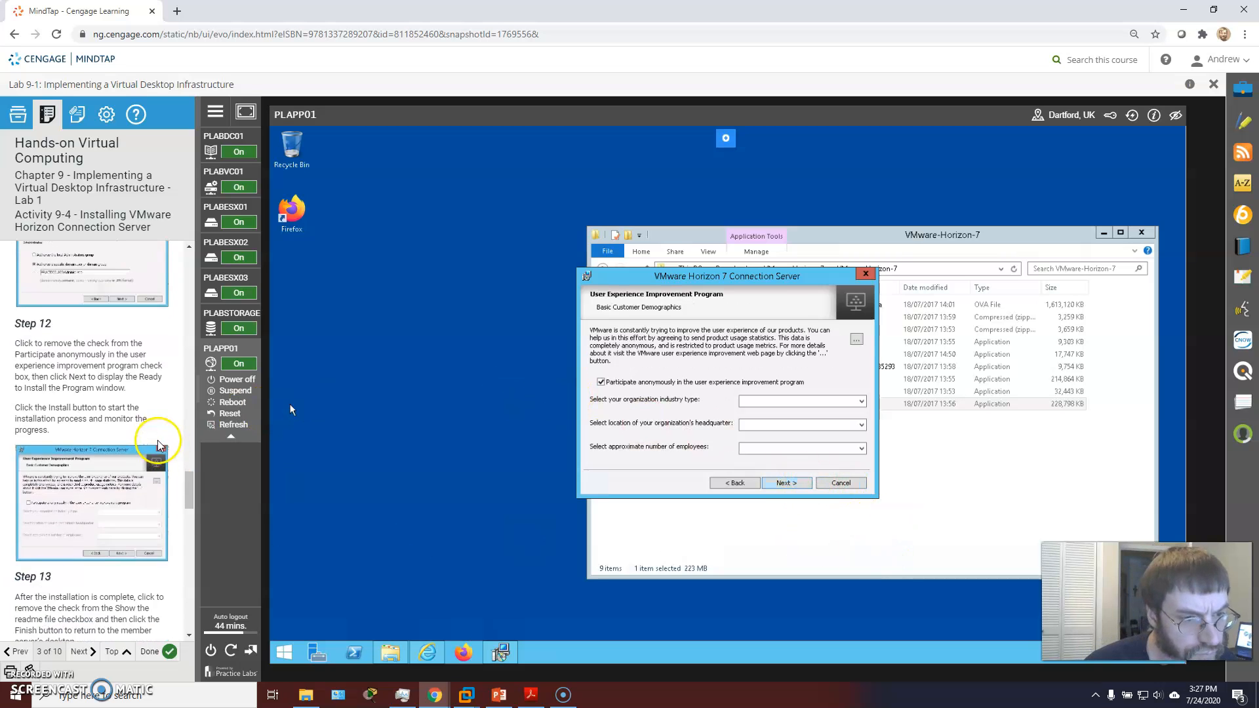
pyautogui.click(600, 382)
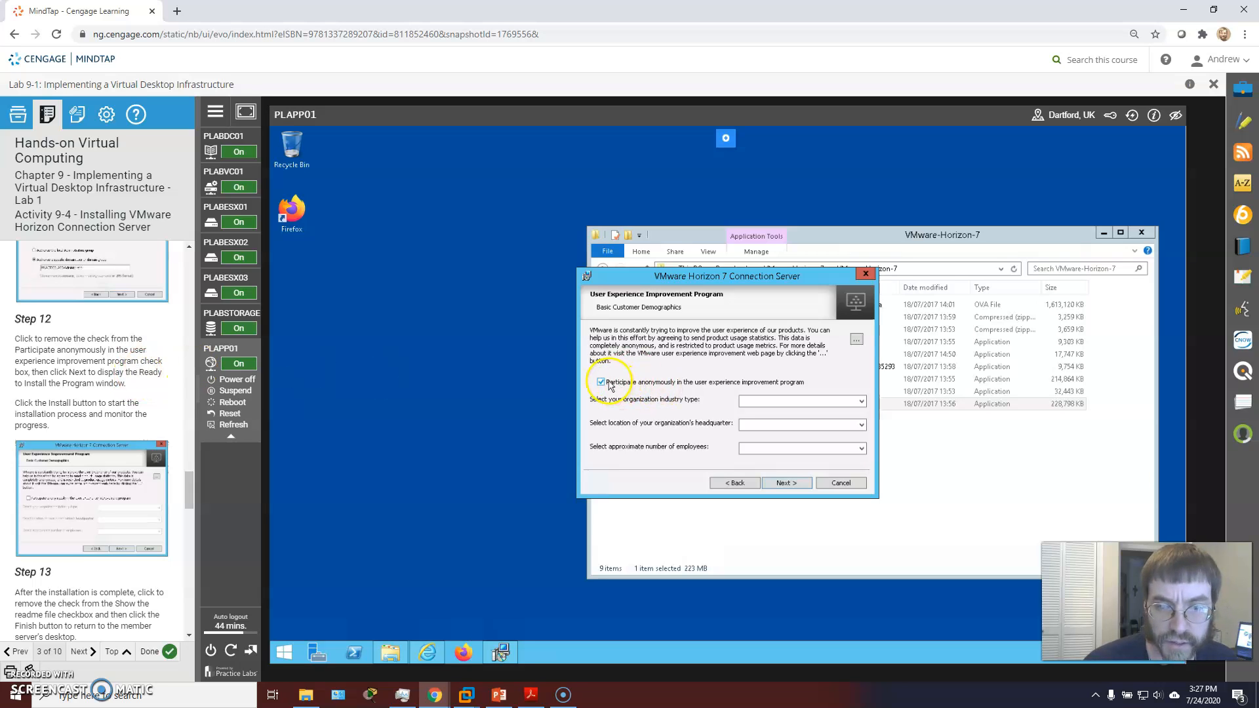
pyautogui.click(799, 484)
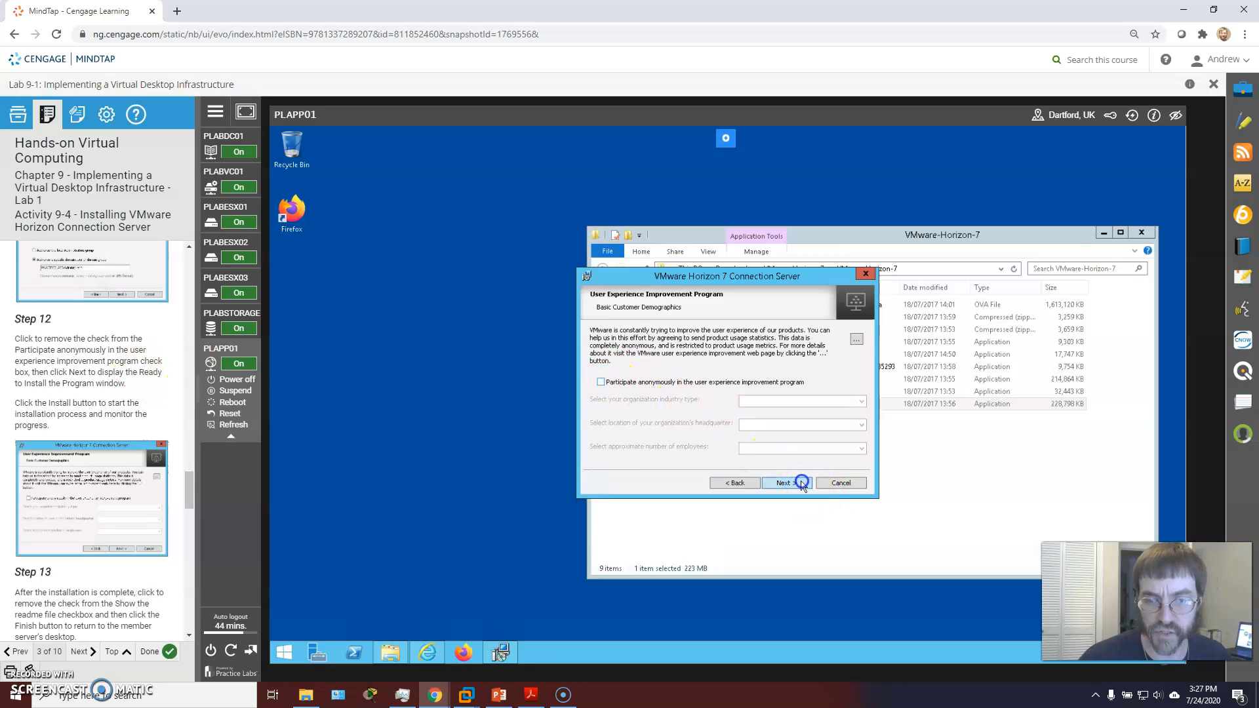
pyautogui.click(787, 483)
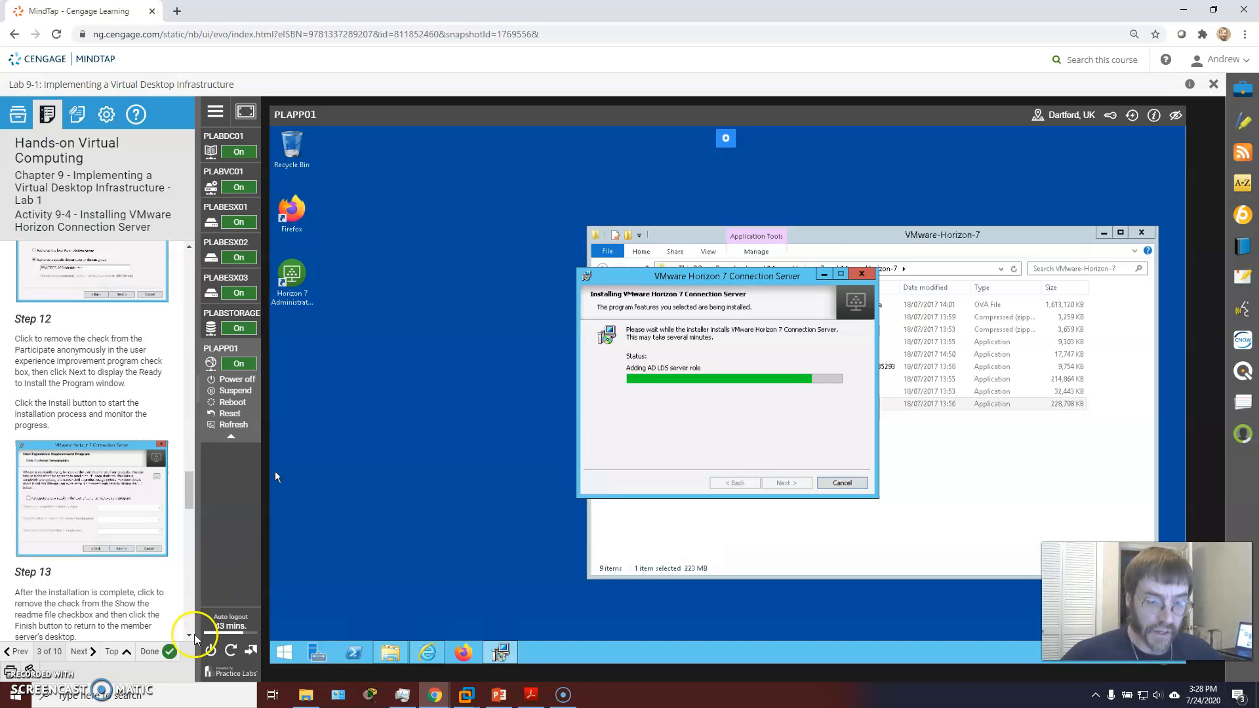
# Step: Open Server Manager from the VM taskbar while the Horizon installer keeps running
pyautogui.click(309, 654)
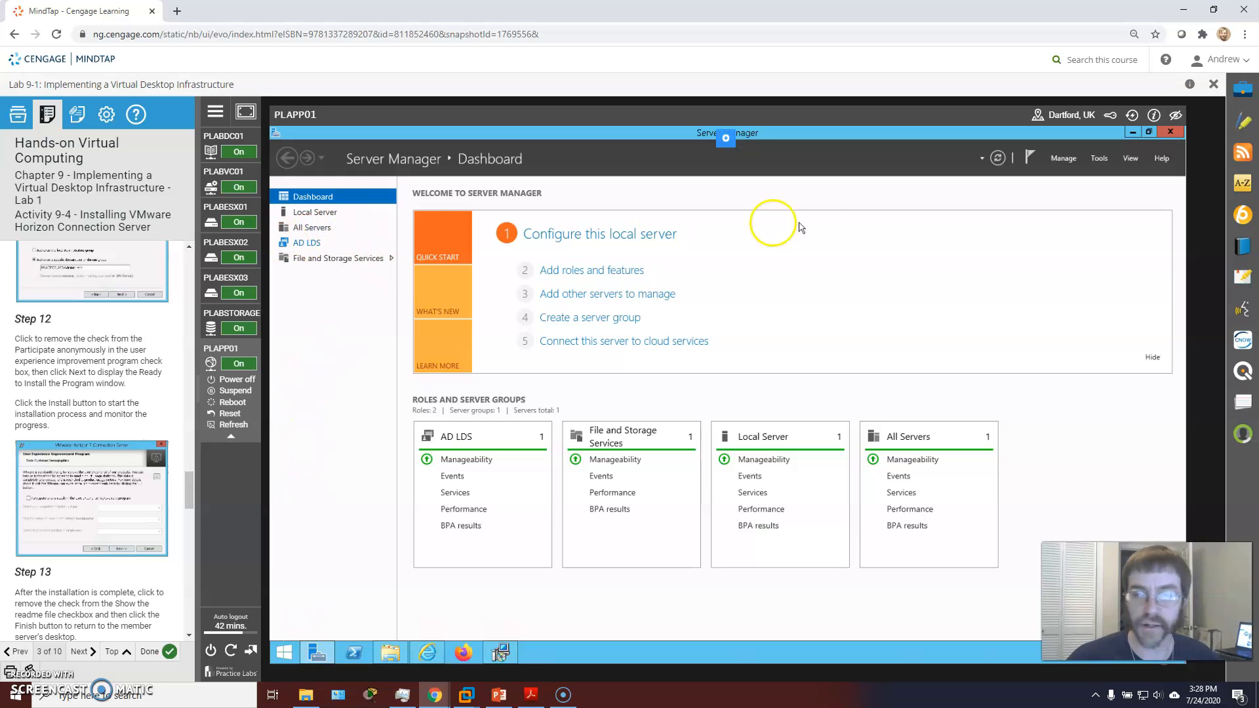
# Step: Check Server Manager task notifications, then minimize it and bring the running Horizon installer forward
pyautogui.click(1030, 157)
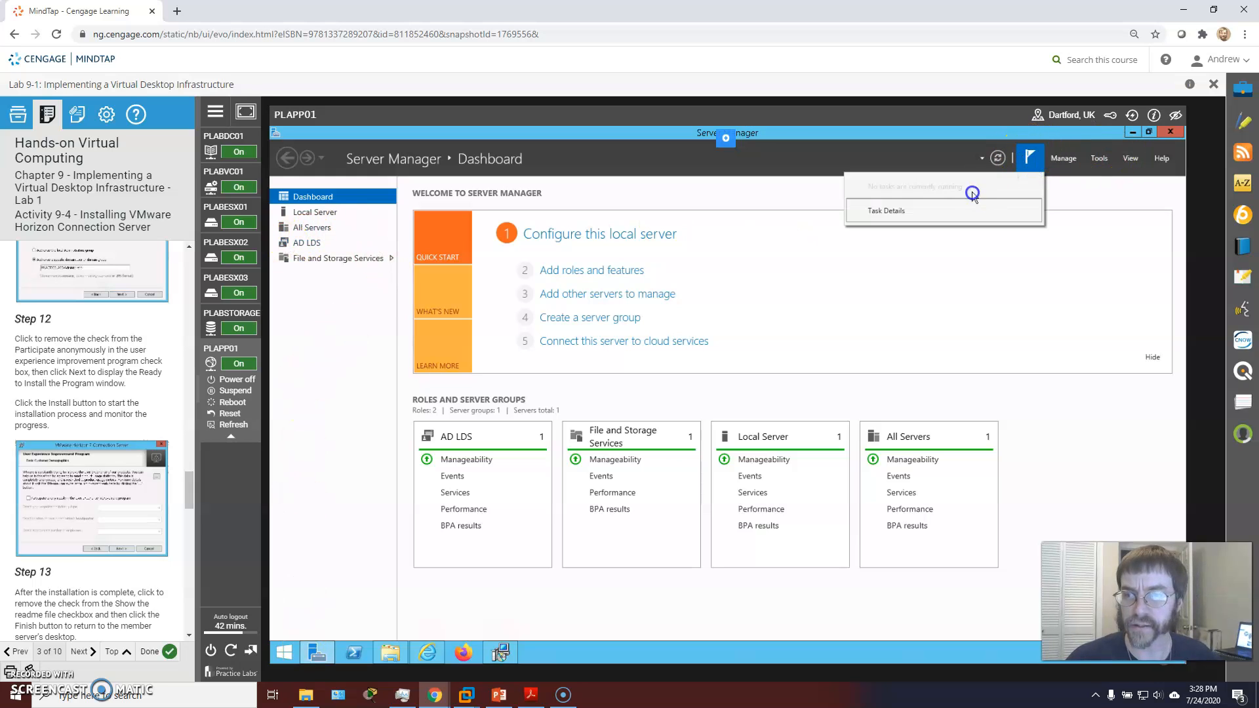
pyautogui.click(1118, 194)
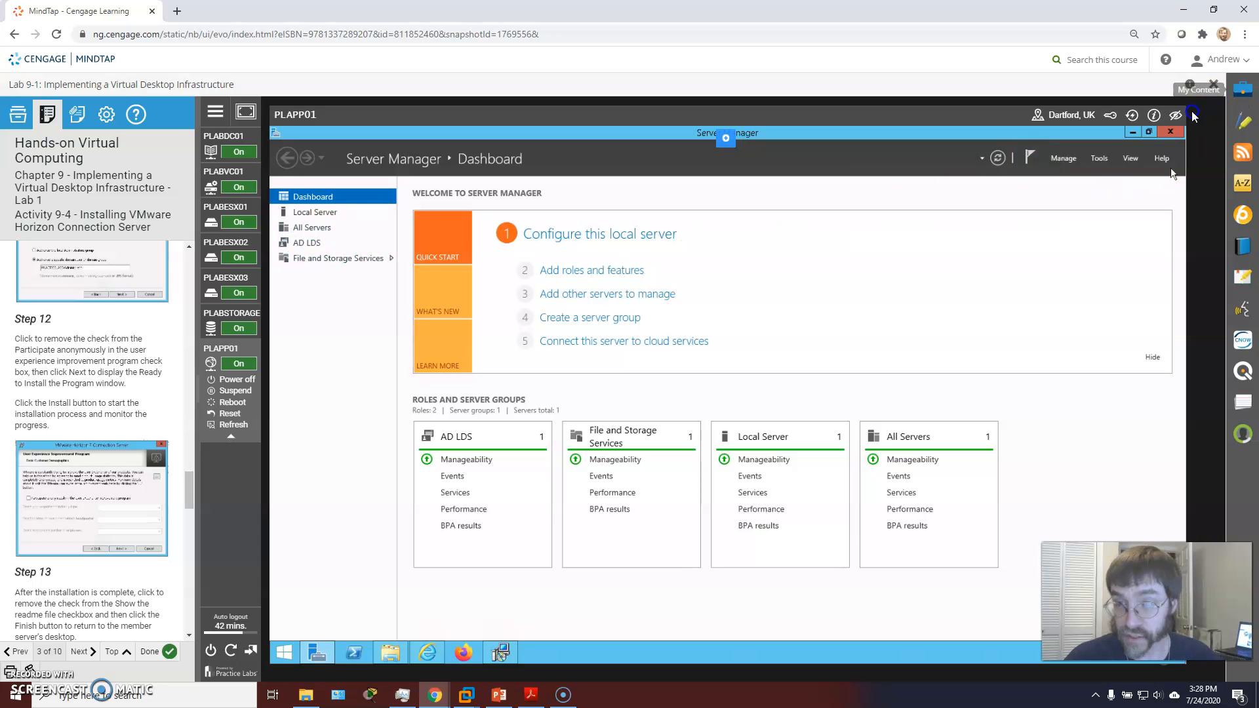
pyautogui.click(1150, 132)
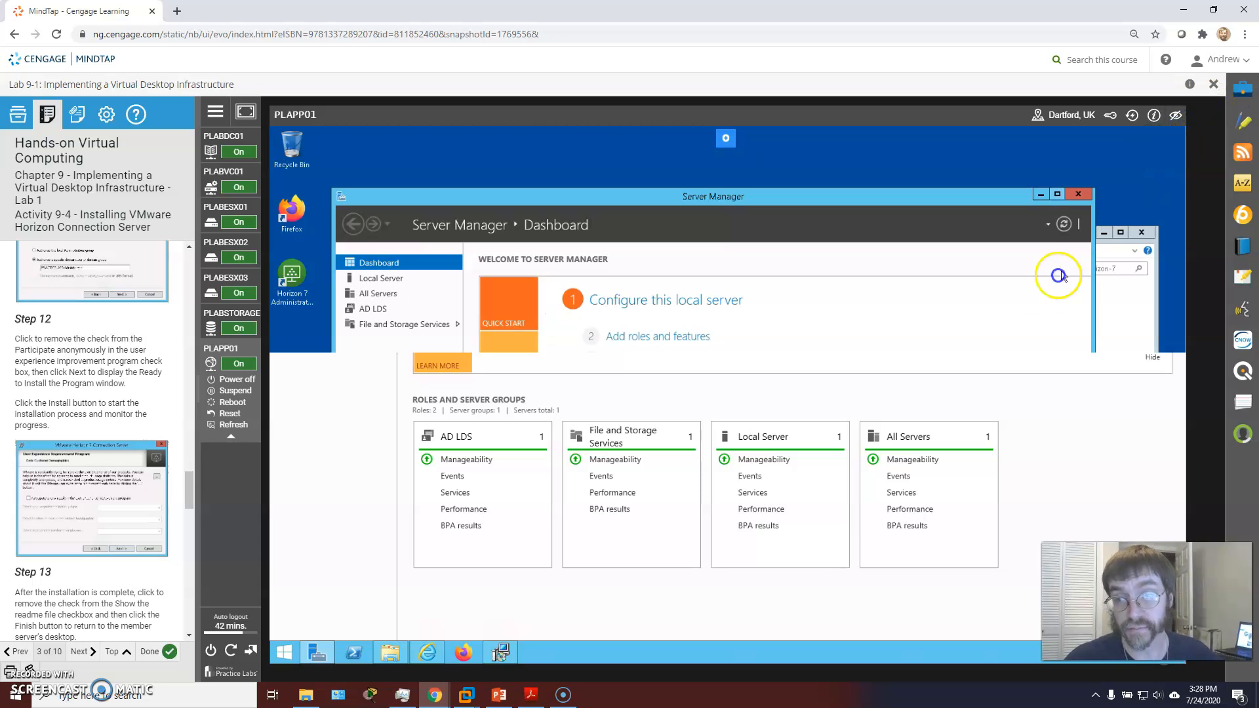
pyautogui.click(1139, 346)
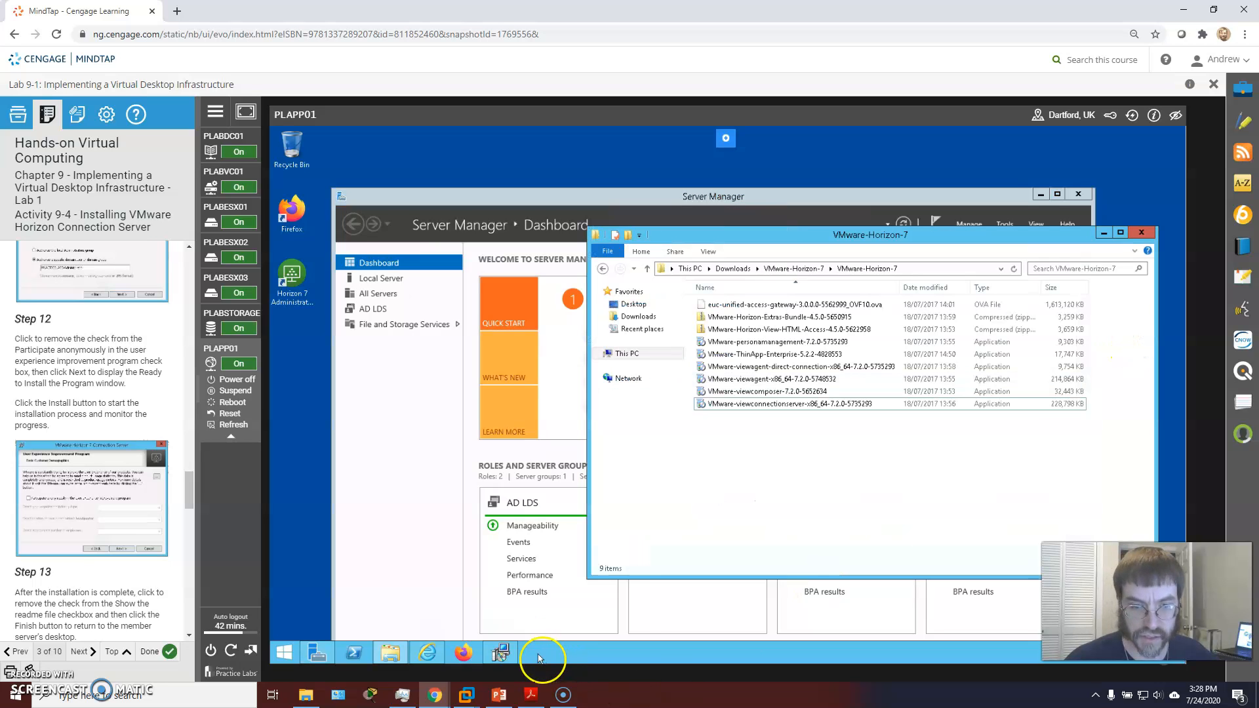
pyautogui.click(499, 653)
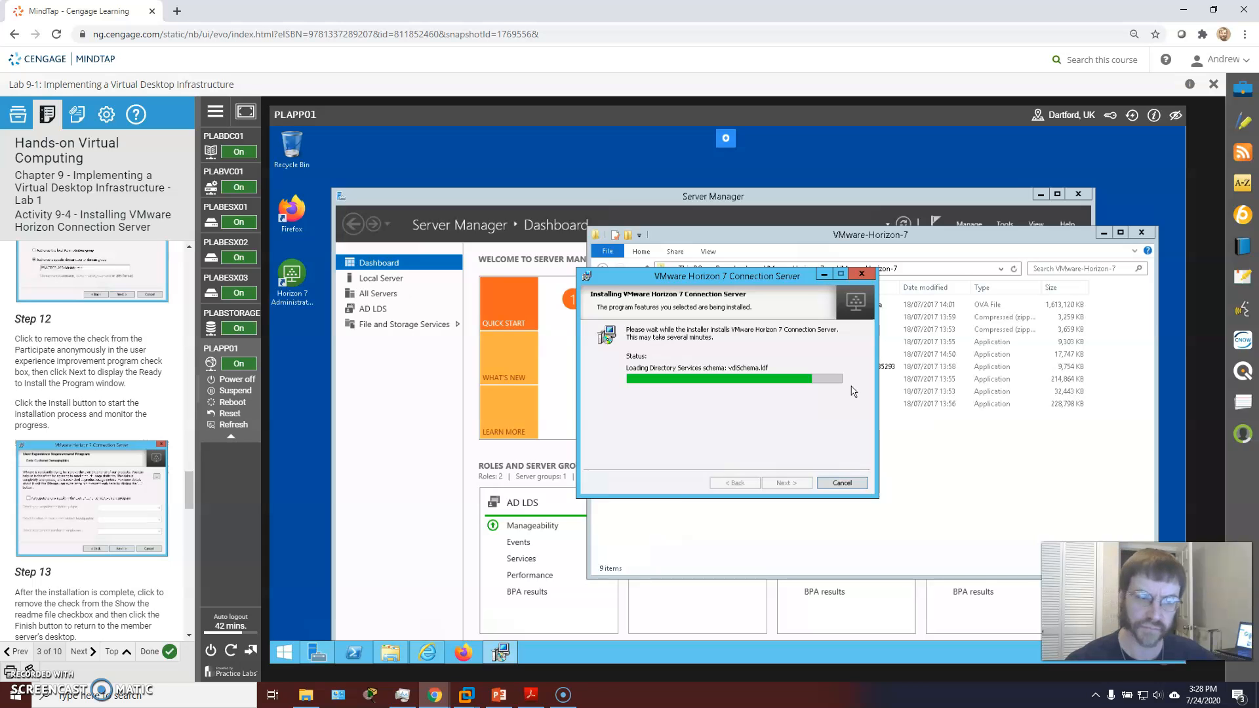
# Step: Once the installer reports Installer Completed, select the new Horizon 7 Administrator desktop icon
pyautogui.scroll(-4, 90, 505)
pyautogui.scroll(-3, 90, 505)
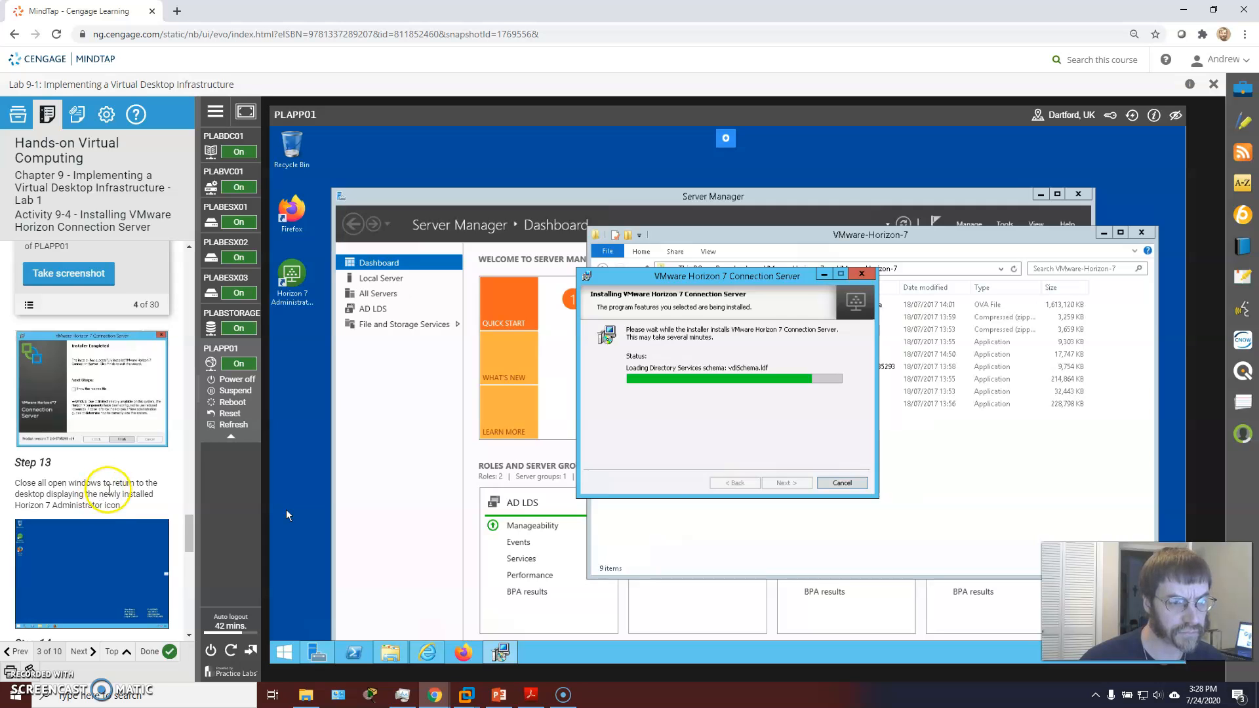
pyautogui.scroll(-3, 109, 490)
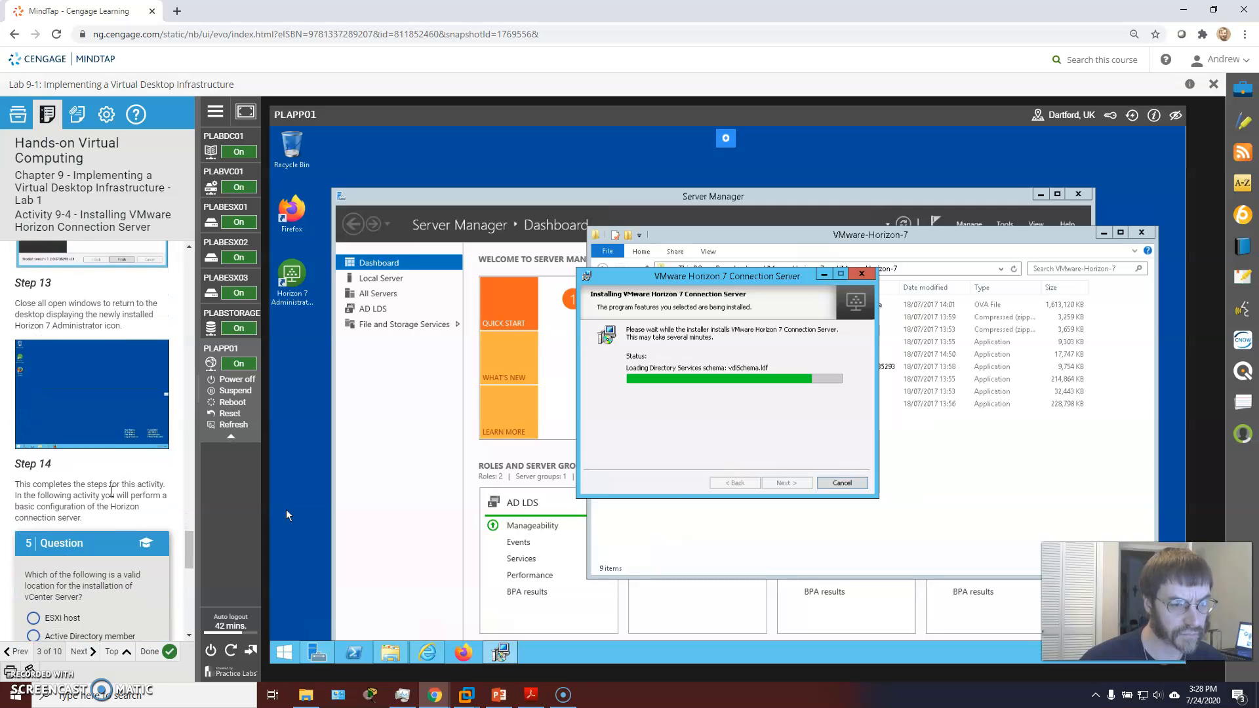
pyautogui.scroll(-3, 111, 490)
pyautogui.scroll(6, 110, 491)
pyautogui.scroll(5, 110, 492)
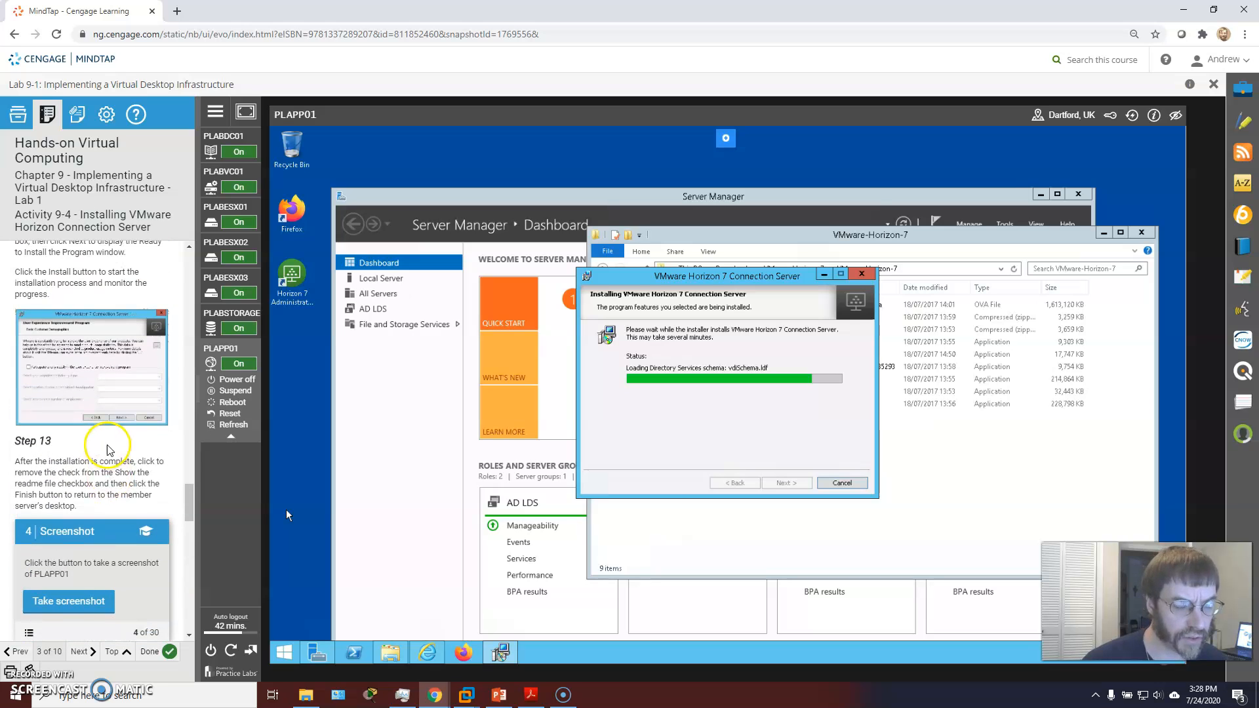
pyautogui.scroll(-4, 110, 449)
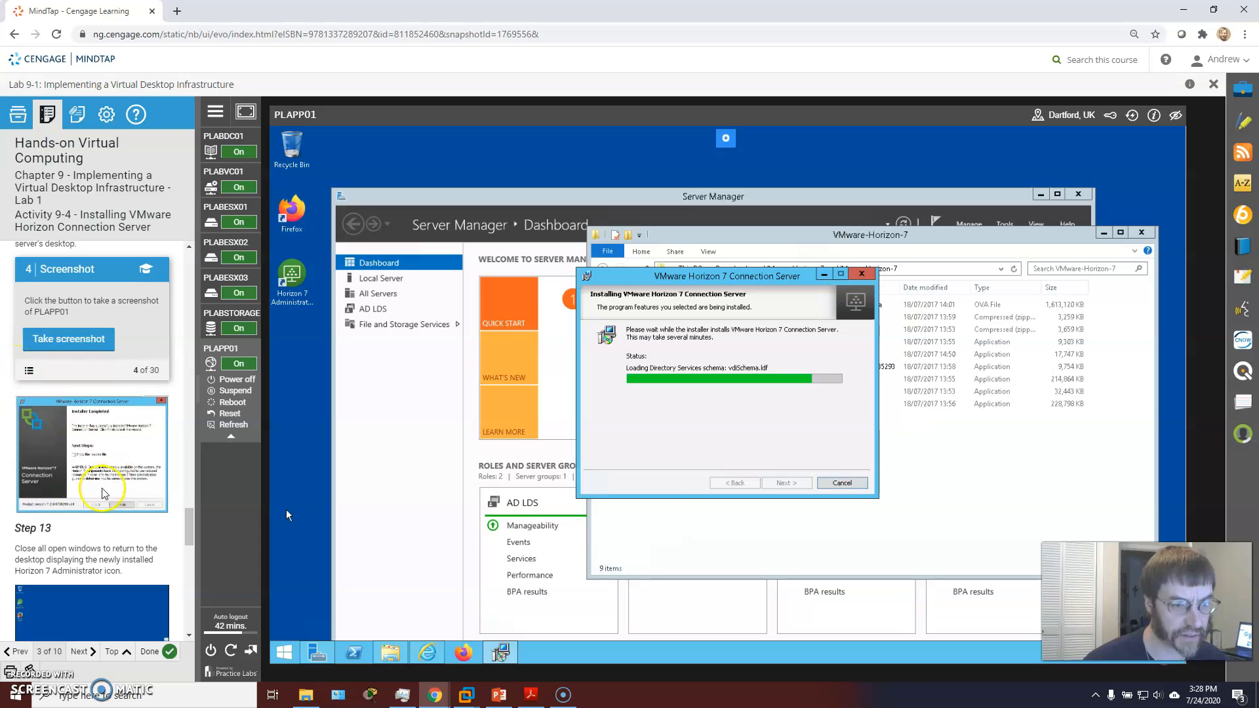
pyautogui.scroll(3, 102, 494)
pyautogui.scroll(-3, 126, 427)
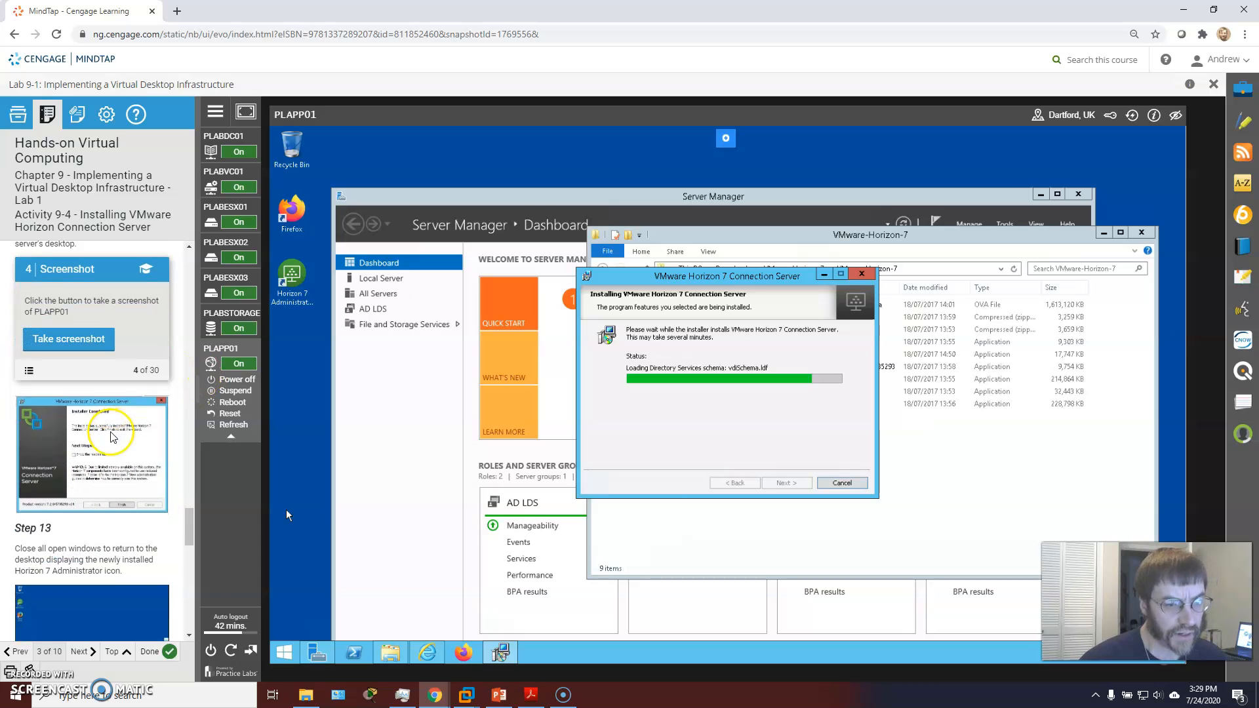
pyautogui.scroll(-1, 113, 438)
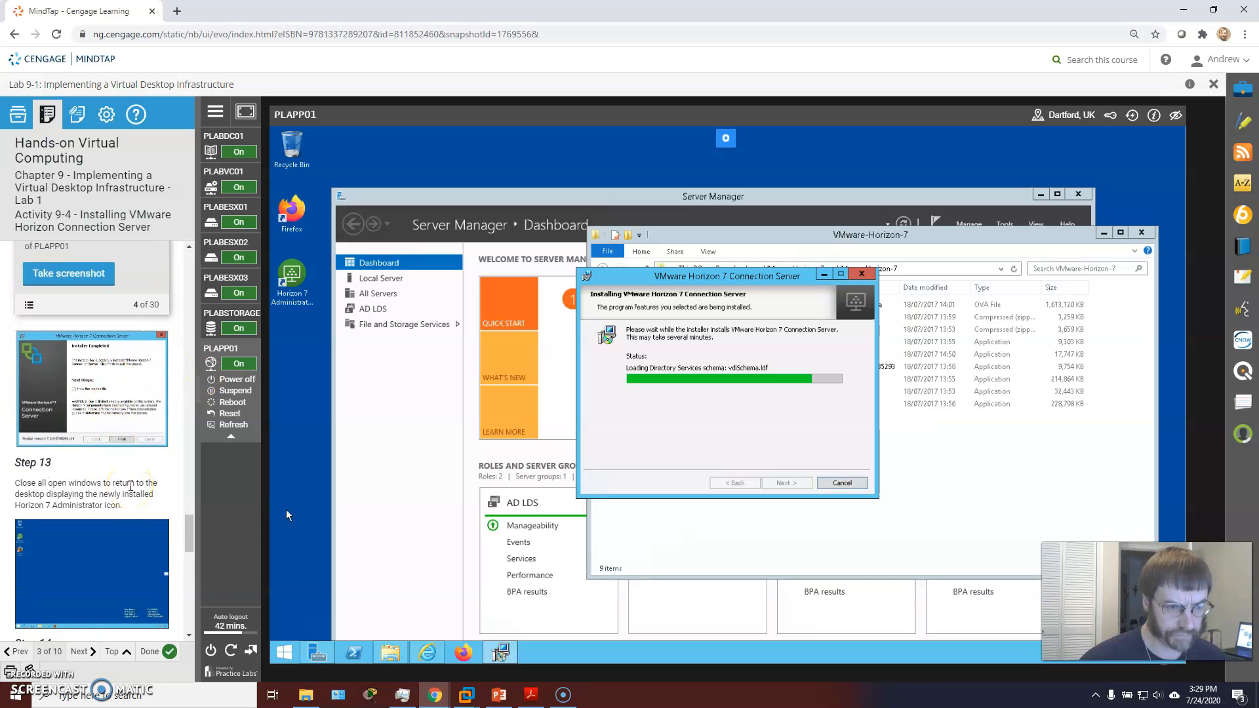
pyautogui.click(284, 305)
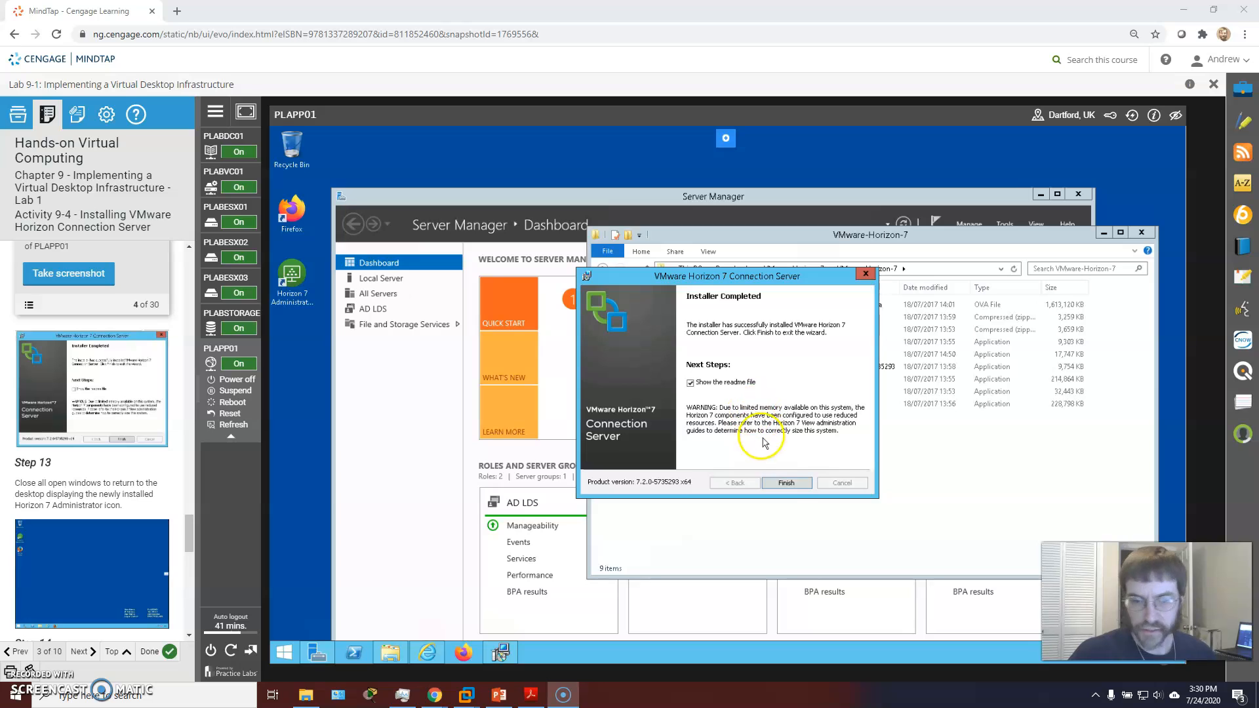
# Step: Finish the installer with the readme option checked, minimize Explorer, and decline the language link prompt
pyautogui.click(785, 484)
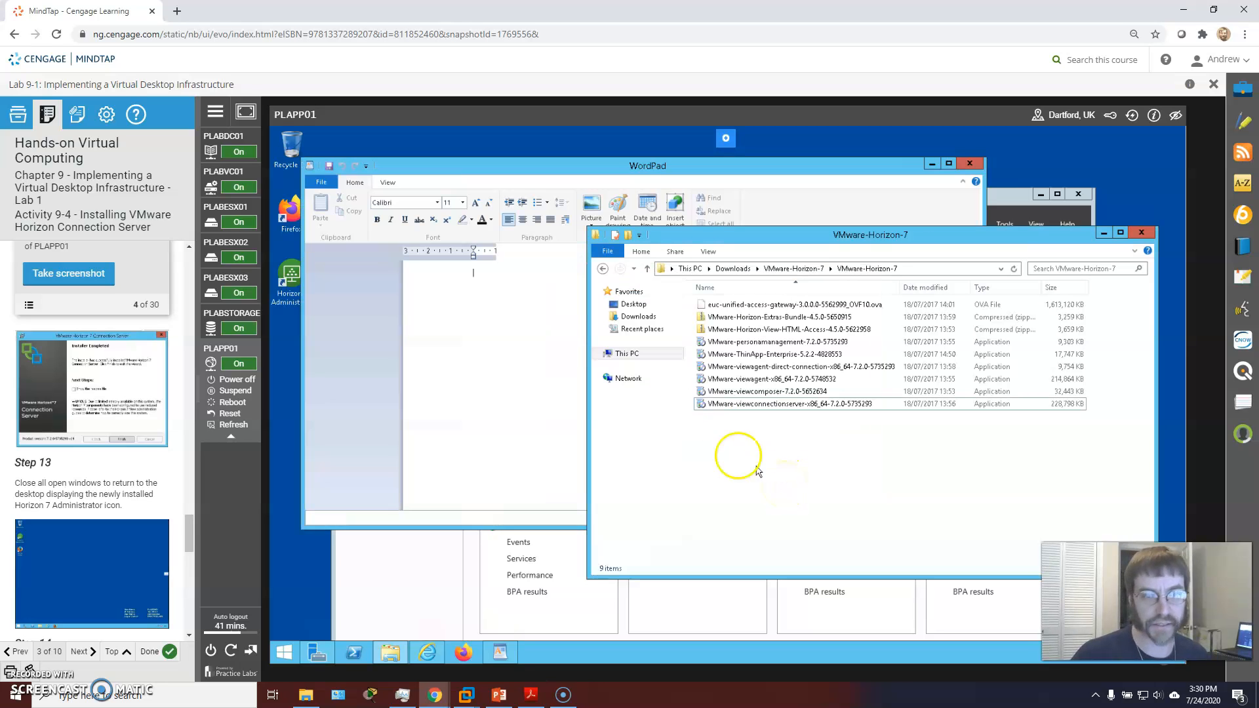
pyautogui.click(1105, 233)
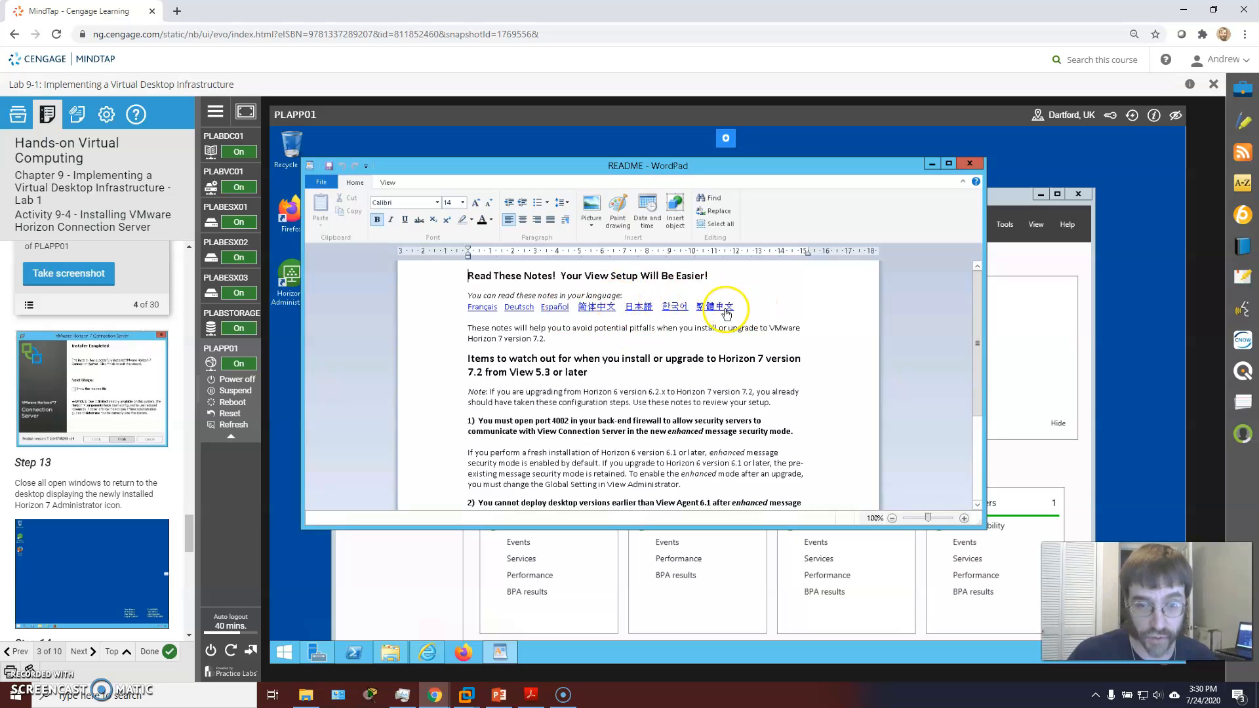
pyautogui.click(726, 307)
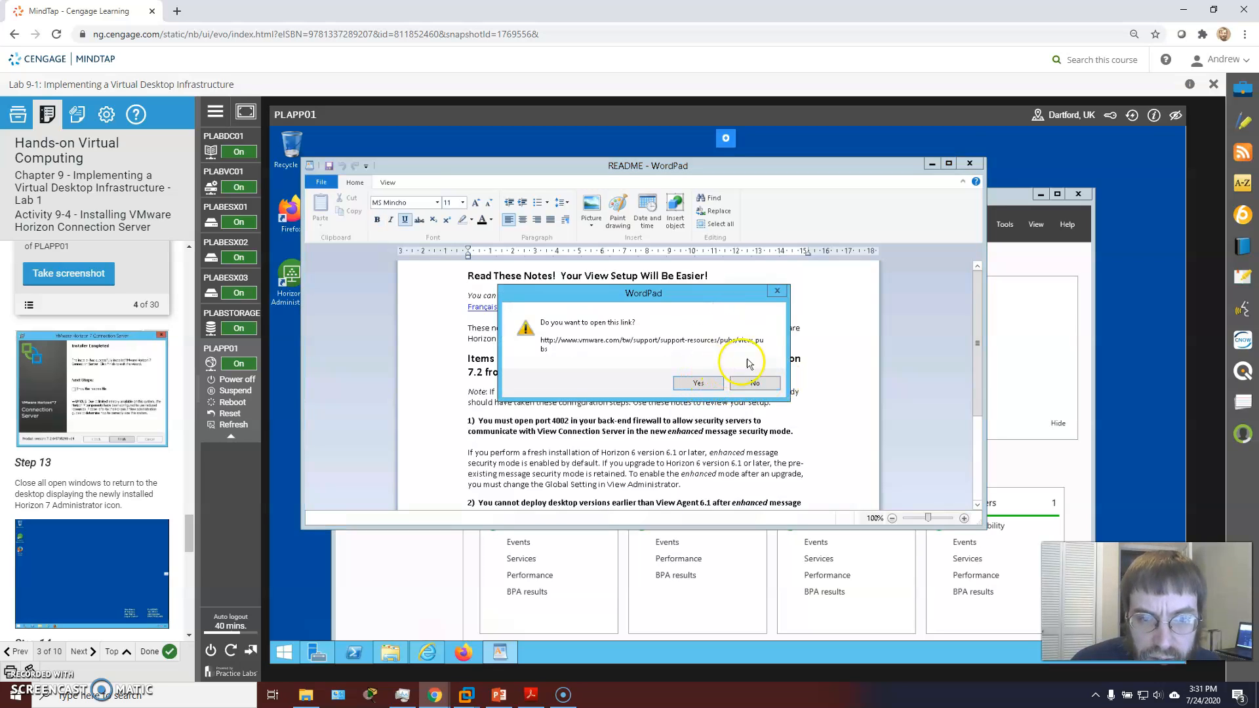
pyautogui.click(754, 382)
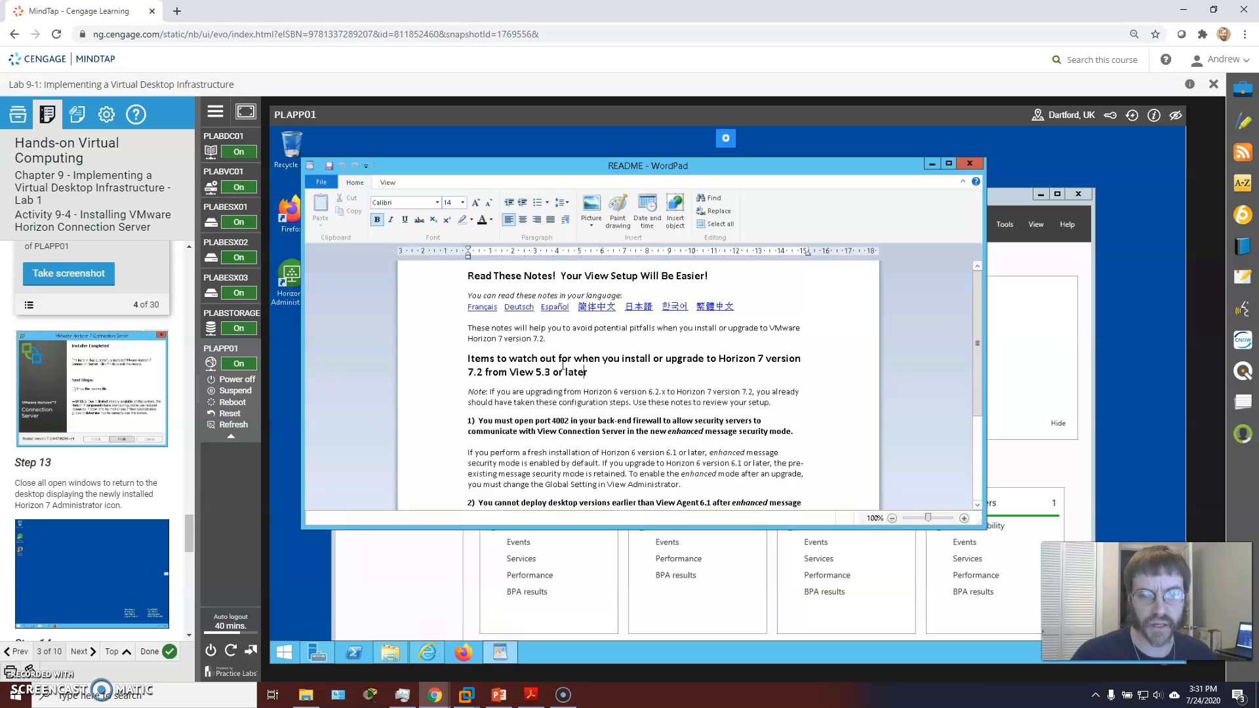
# Step: Read through the Connection Server README in WordPad, from end to top and back down
pyautogui.scroll(-3, 563, 364)
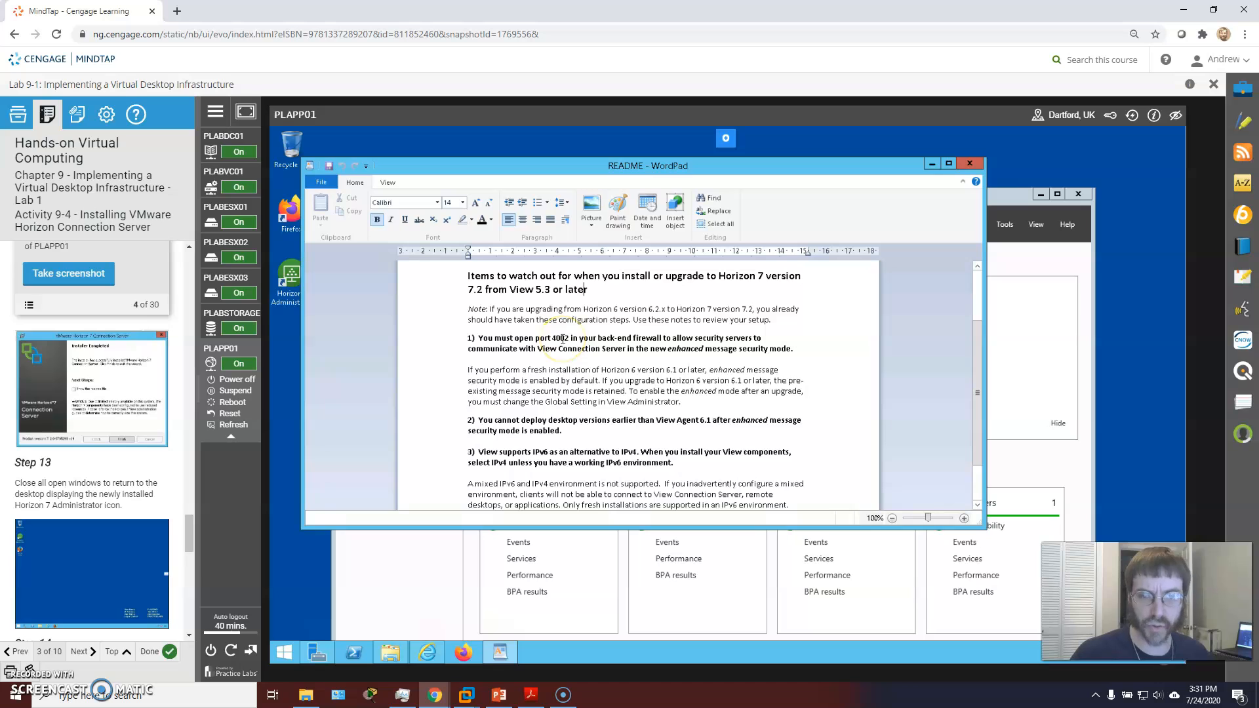
pyautogui.scroll(-2, 562, 339)
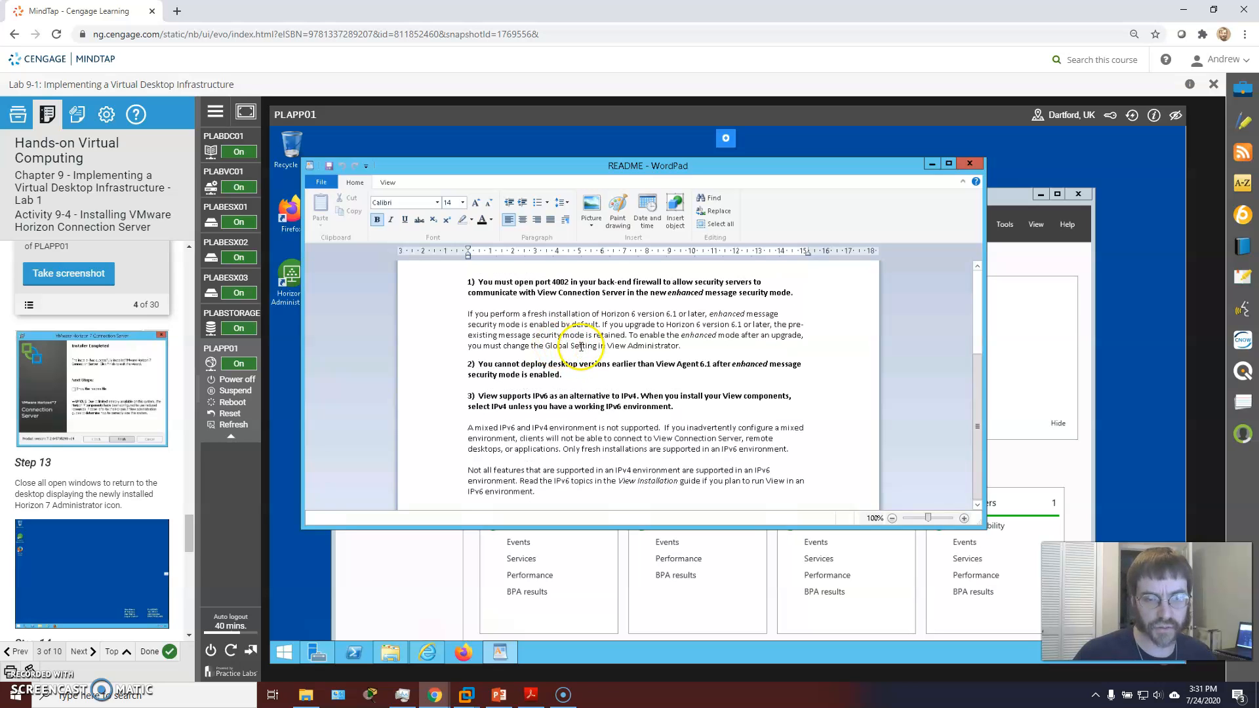
pyautogui.click(695, 383)
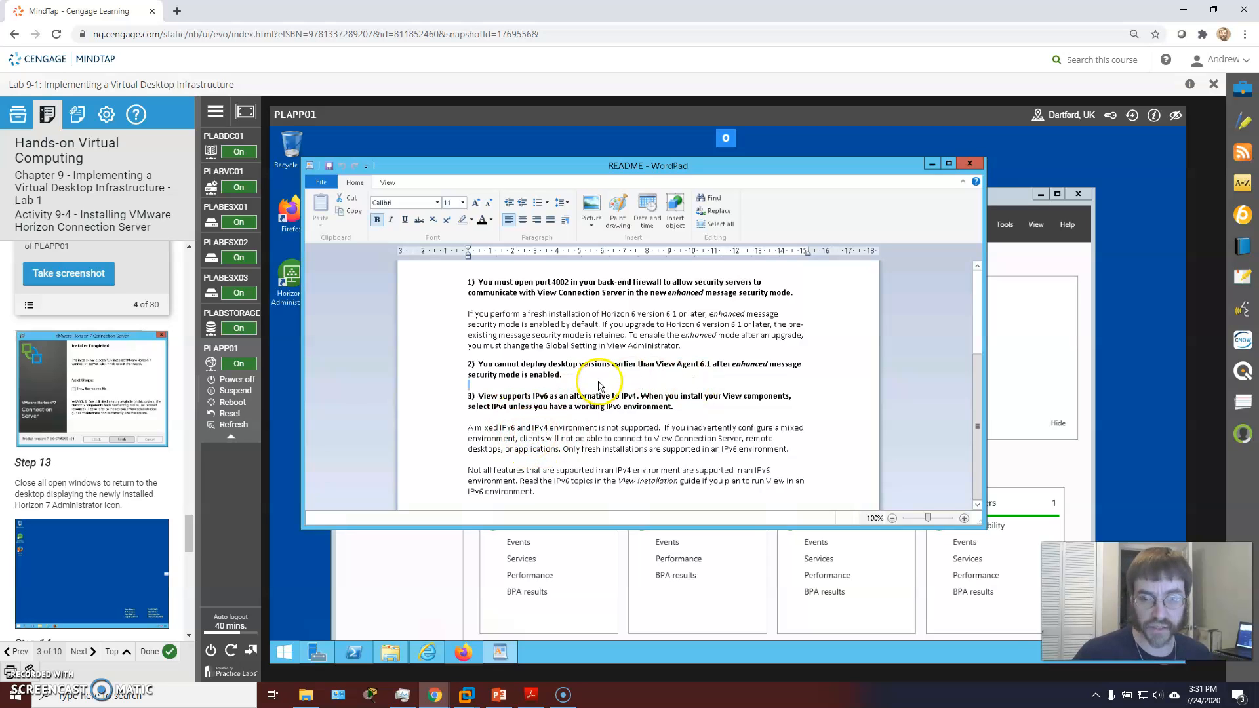
pyautogui.hotkey('ctrl', 'End')
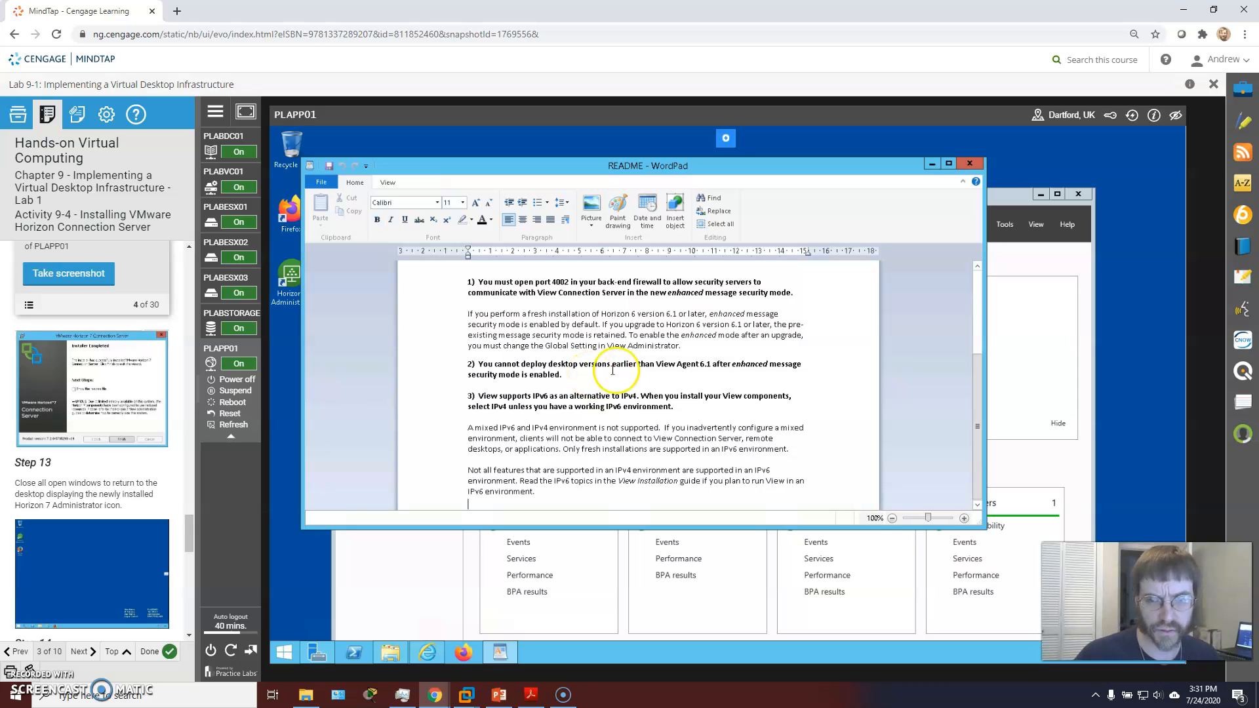
pyautogui.hotkey('ctrl', 'Home')
pyautogui.press('pagedown')
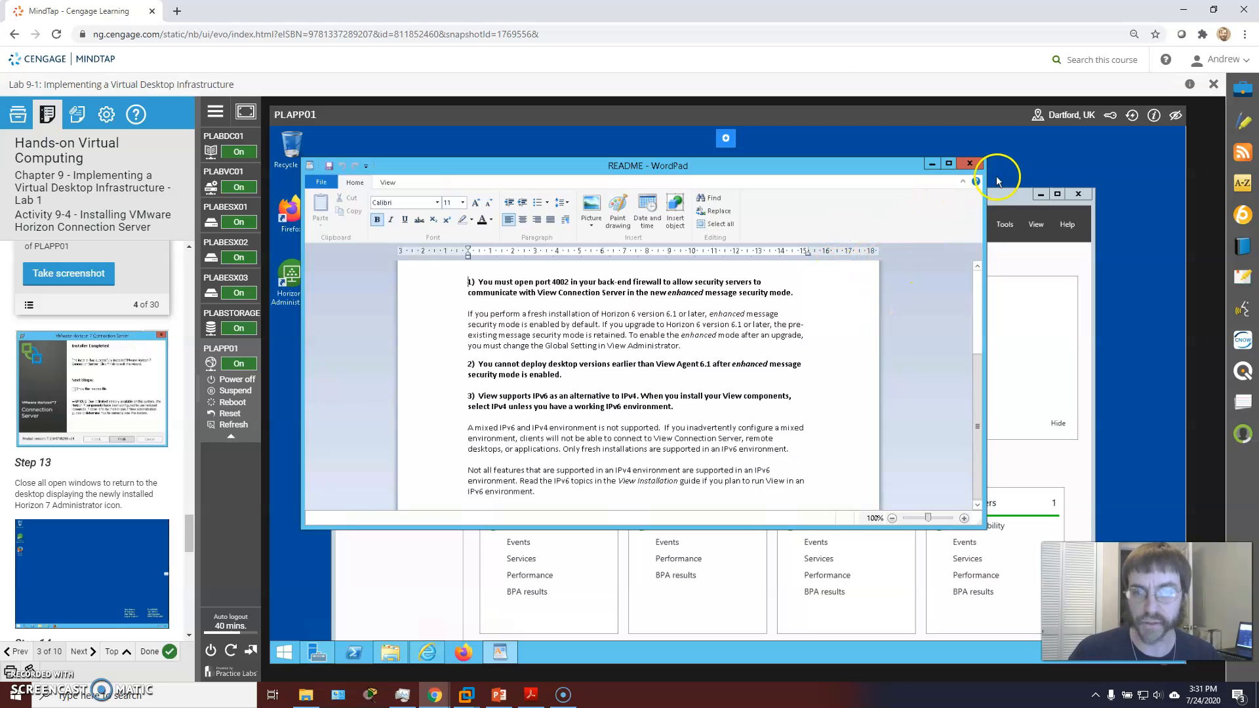
# Step: Close the WordPad README, find Step 14 in the lab instructions, and select the Horizon 7 Administrator Console icon
pyautogui.click(969, 163)
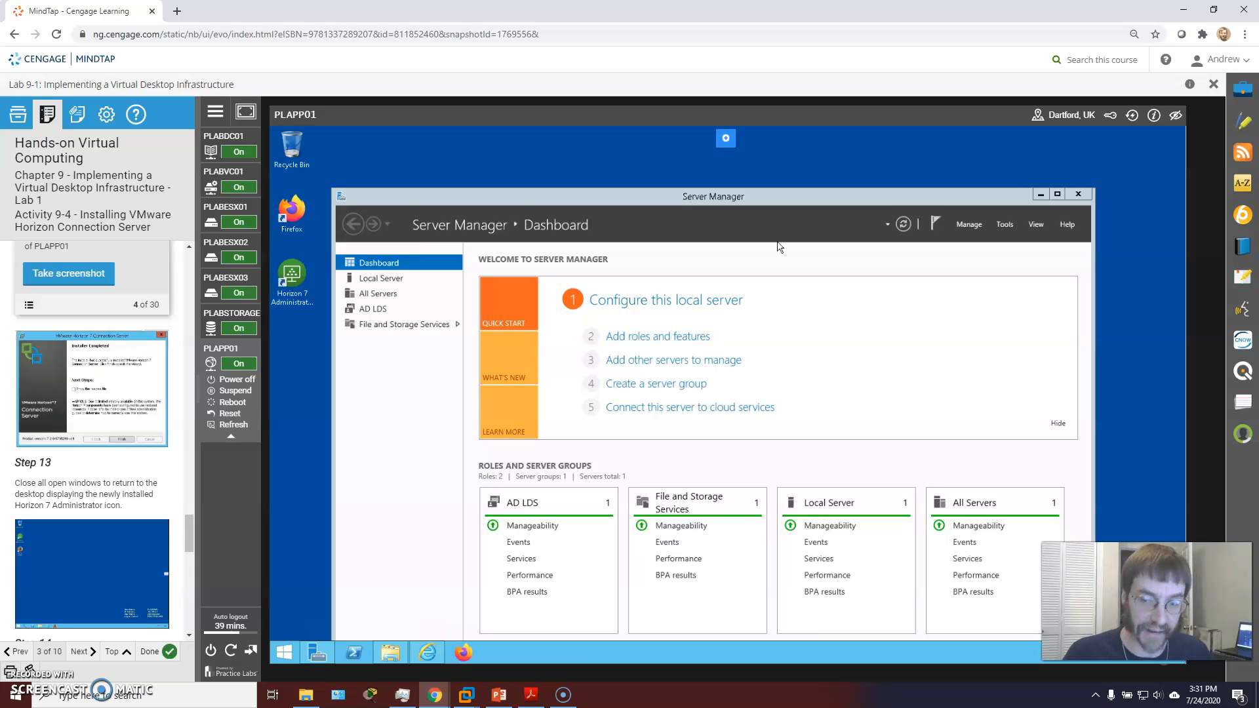
pyautogui.click(113, 477)
pyautogui.scroll(-3, 113, 477)
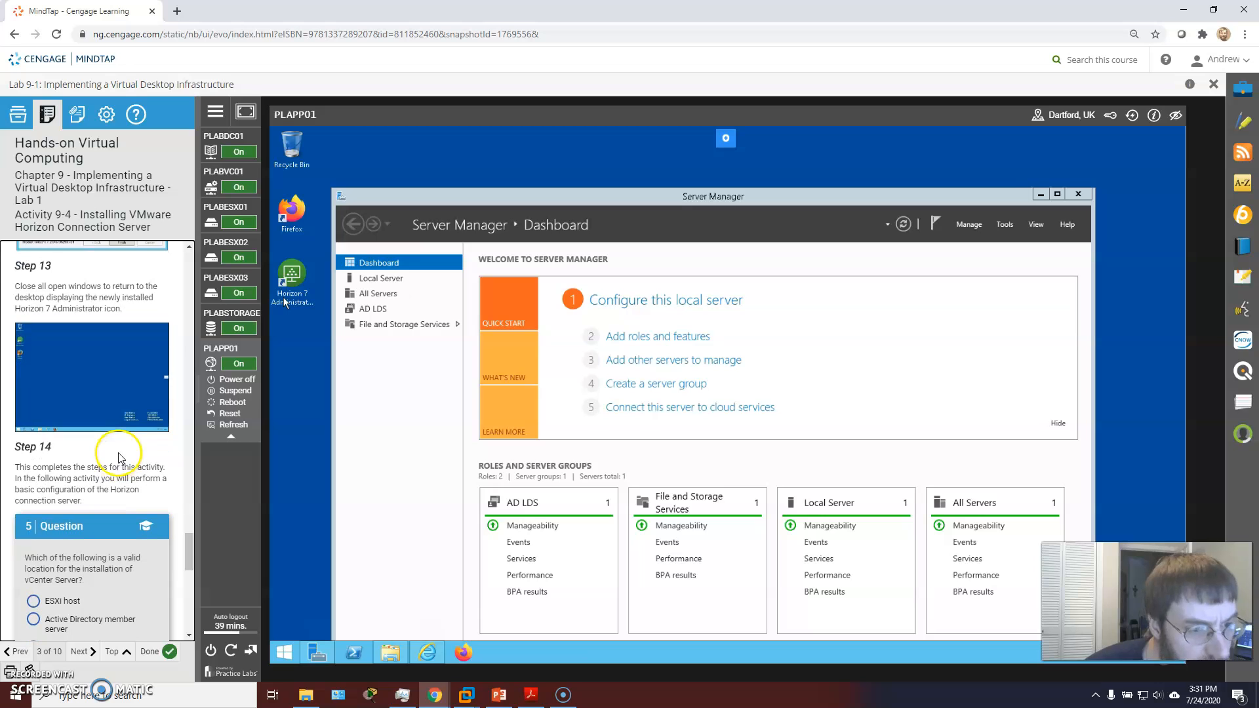
pyautogui.scroll(-10, 114, 287)
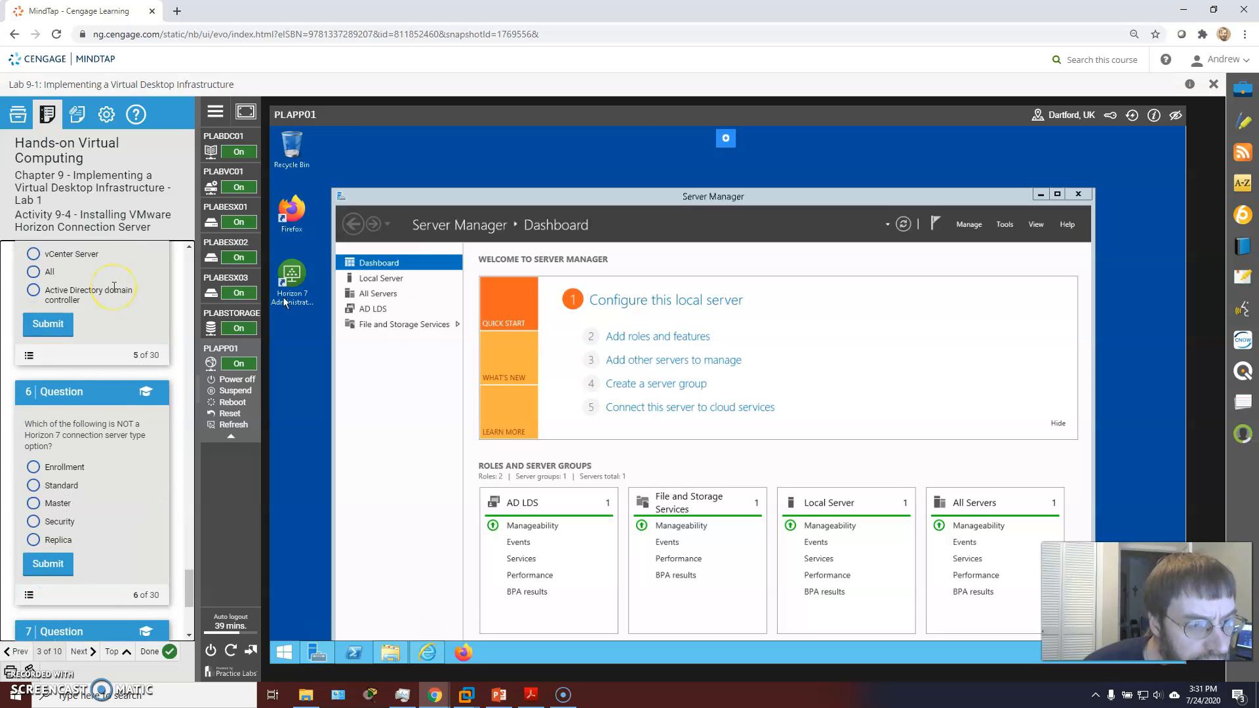
pyautogui.scroll(10, 113, 295)
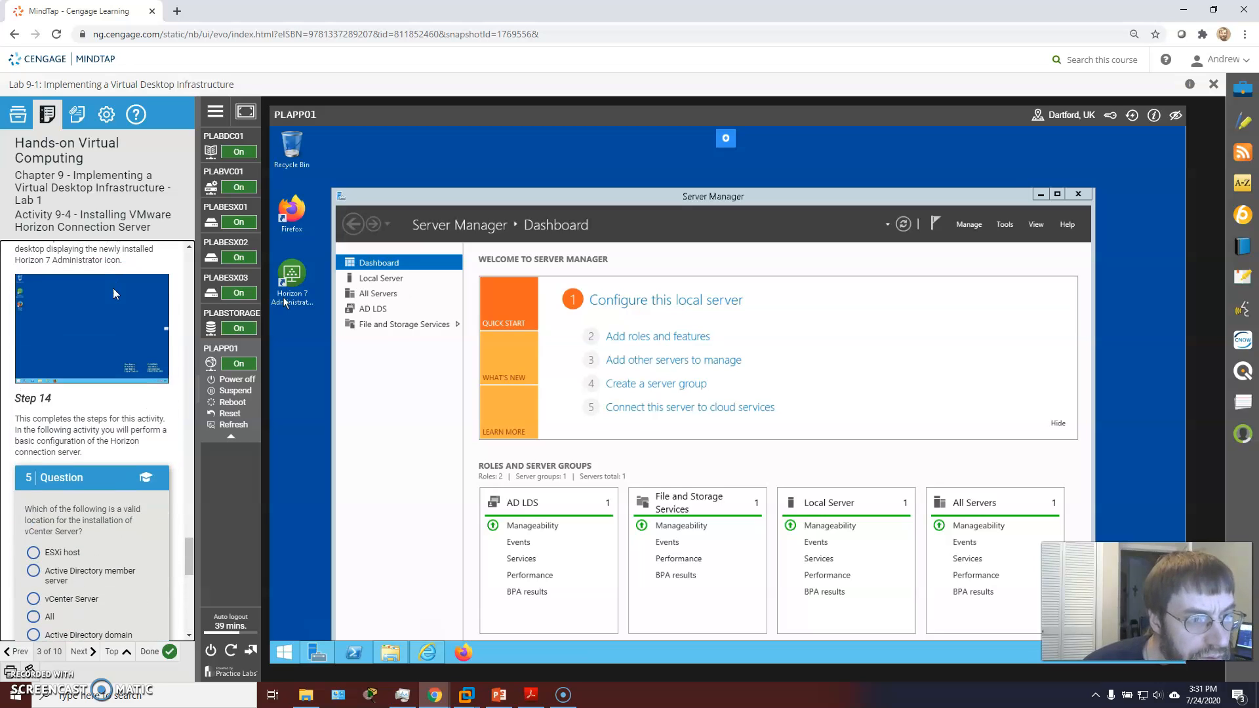
pyautogui.scroll(2, 110, 306)
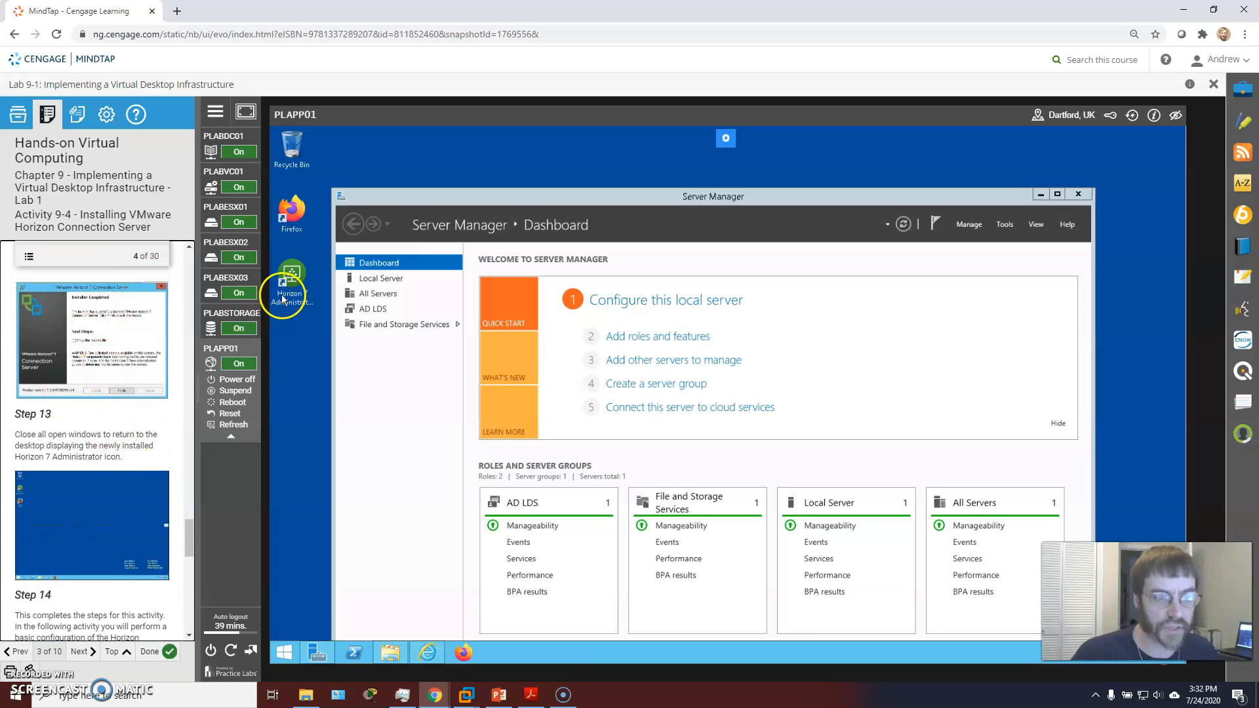
pyautogui.click(284, 299)
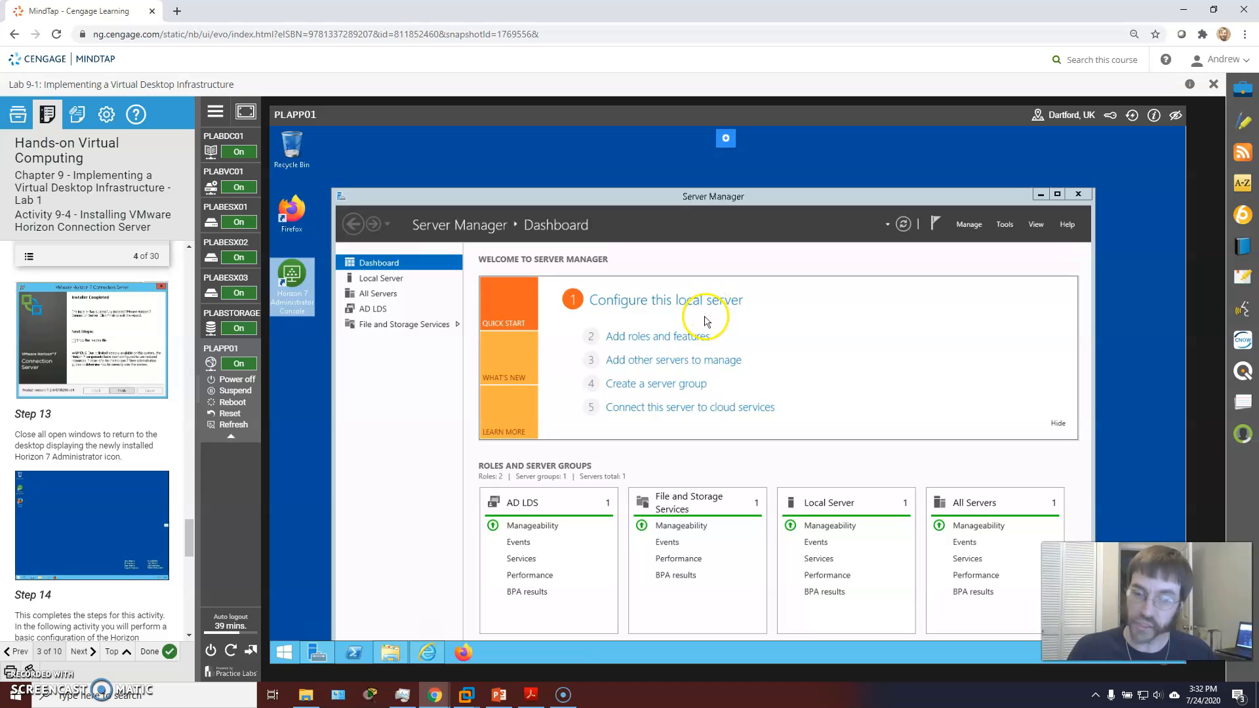